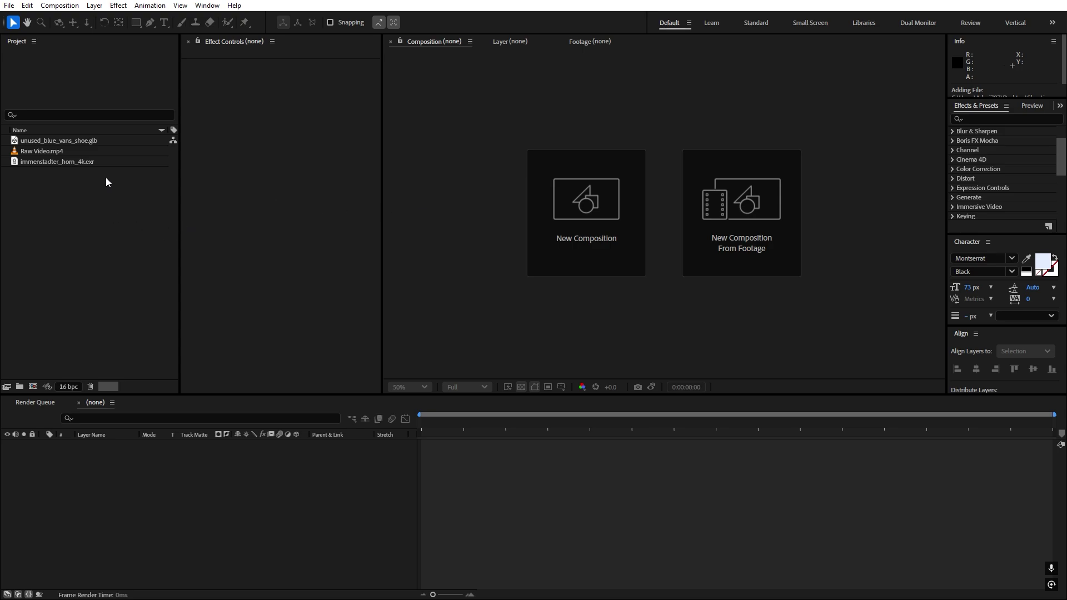
# Switch to the browser and inspect the Unused Blue Vans Shoe model and its details on Sketchfab
pyautogui.hotkey('alt', 'Tab')
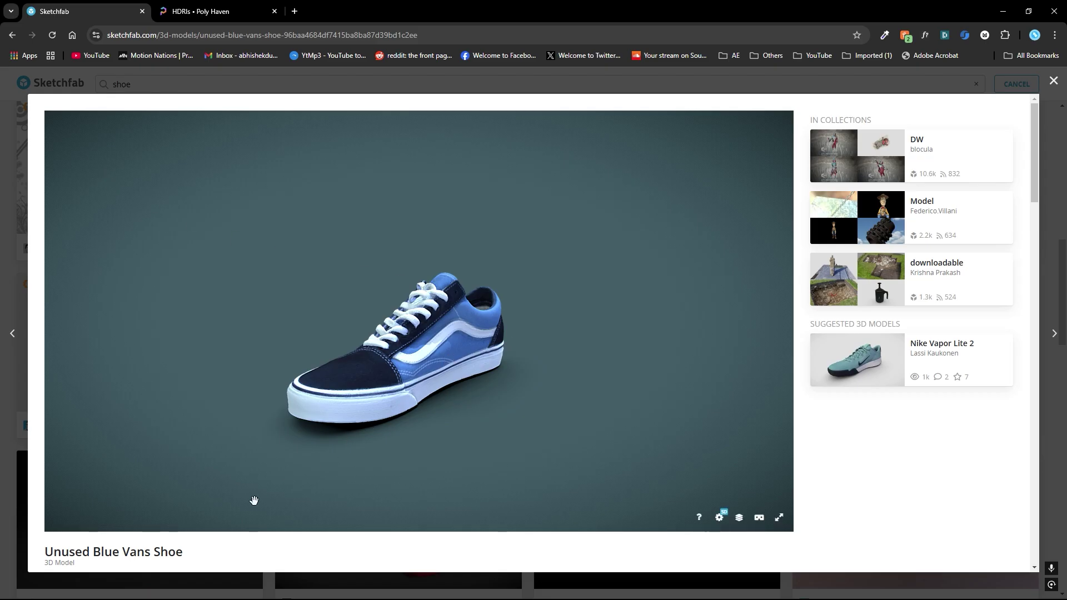
pyautogui.scroll(-4, 896, 469)
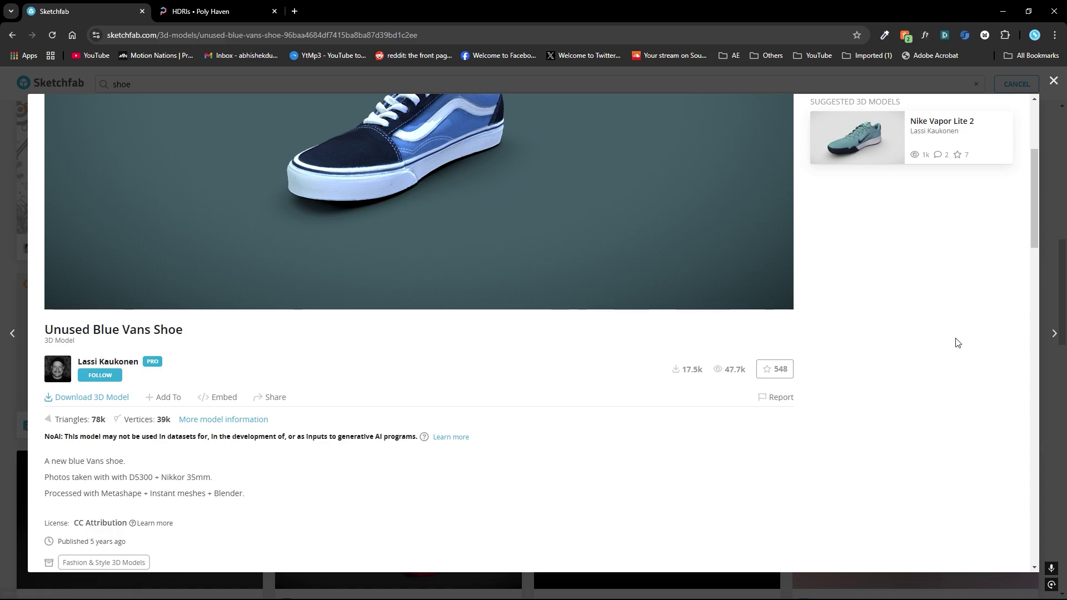
pyautogui.scroll(4, 957, 343)
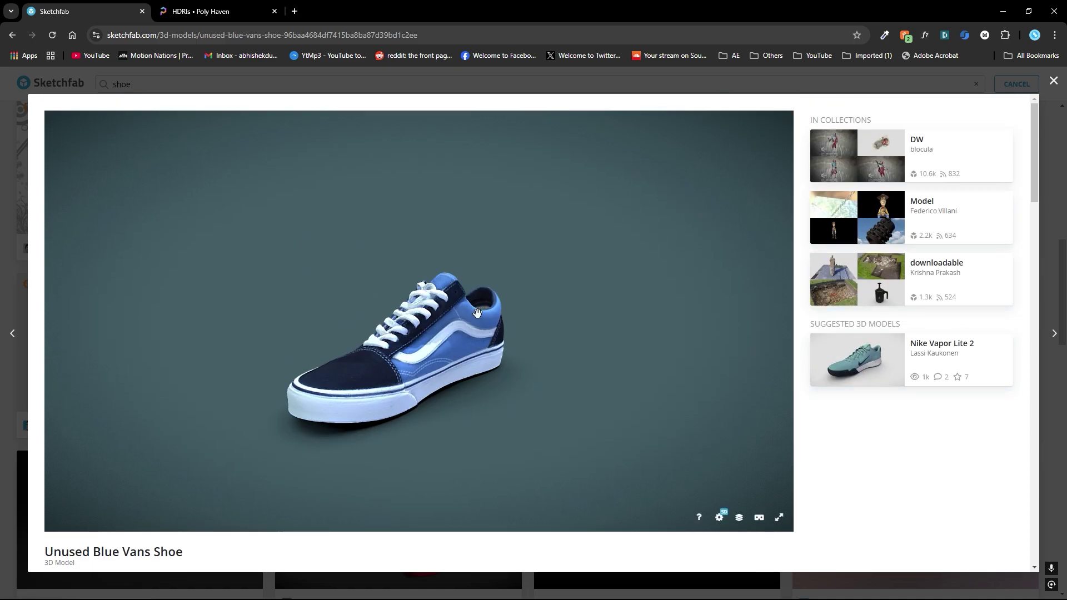
pyautogui.moveTo(477, 313); pyautogui.dragTo(517, 315)
pyautogui.scroll(-4, 815, 432)
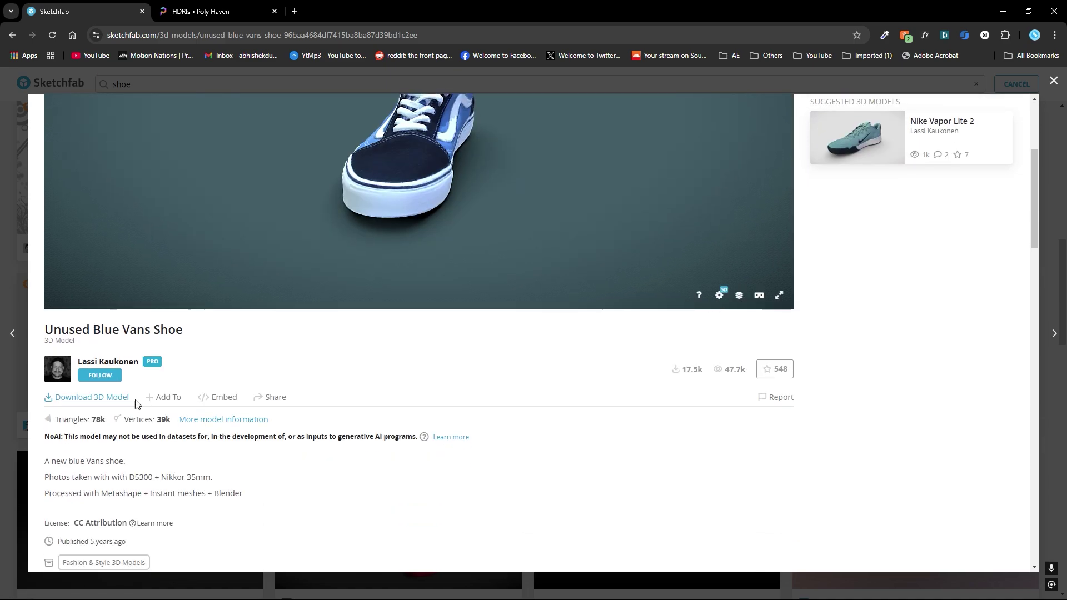
# Review the shoe model's available download formats, including OBJ, glTF and the 4k-texture GLB, and inspect its 3D preview
pyautogui.click(121, 398)
pyautogui.scroll(-1, 489, 341)
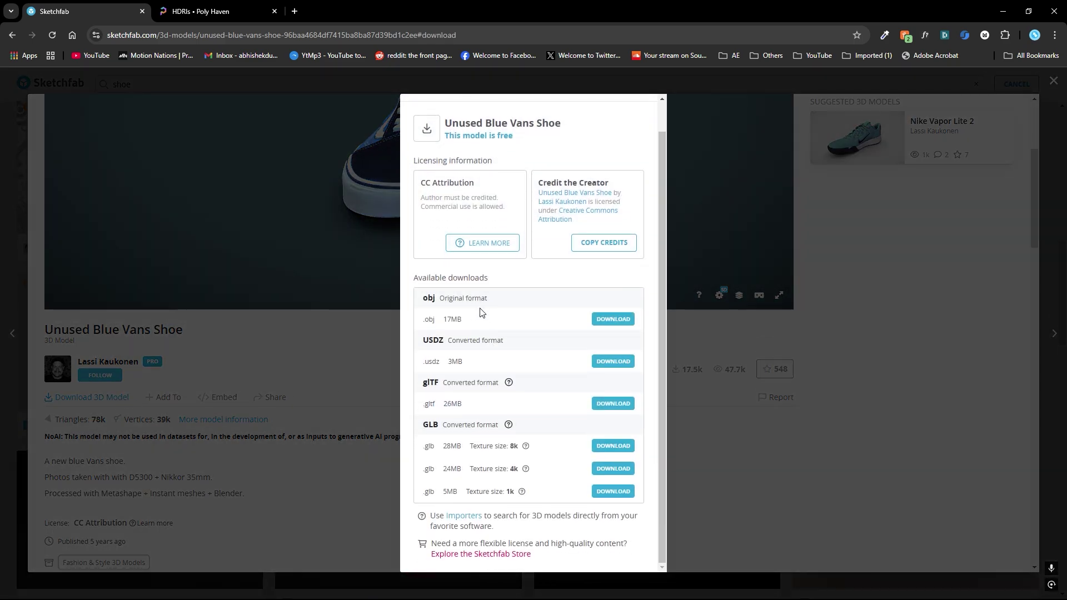
pyautogui.moveTo(424, 299); pyautogui.dragTo(512, 299)
pyautogui.moveTo(430, 381); pyautogui.dragTo(449, 424)
pyautogui.click(493, 419)
pyautogui.moveTo(421, 473); pyautogui.dragTo(573, 473)
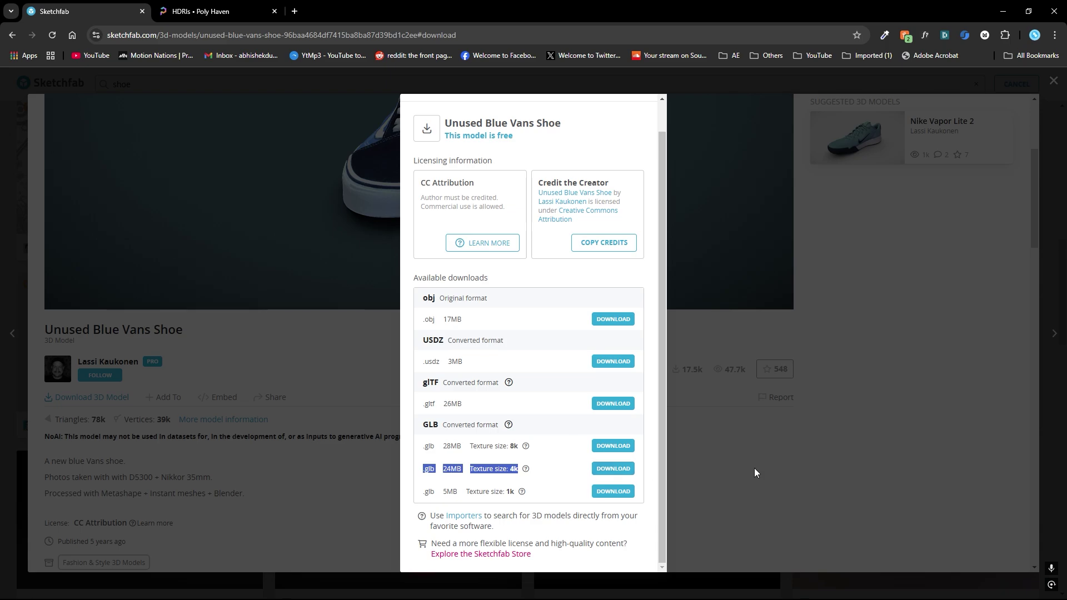
pyautogui.click(755, 468)
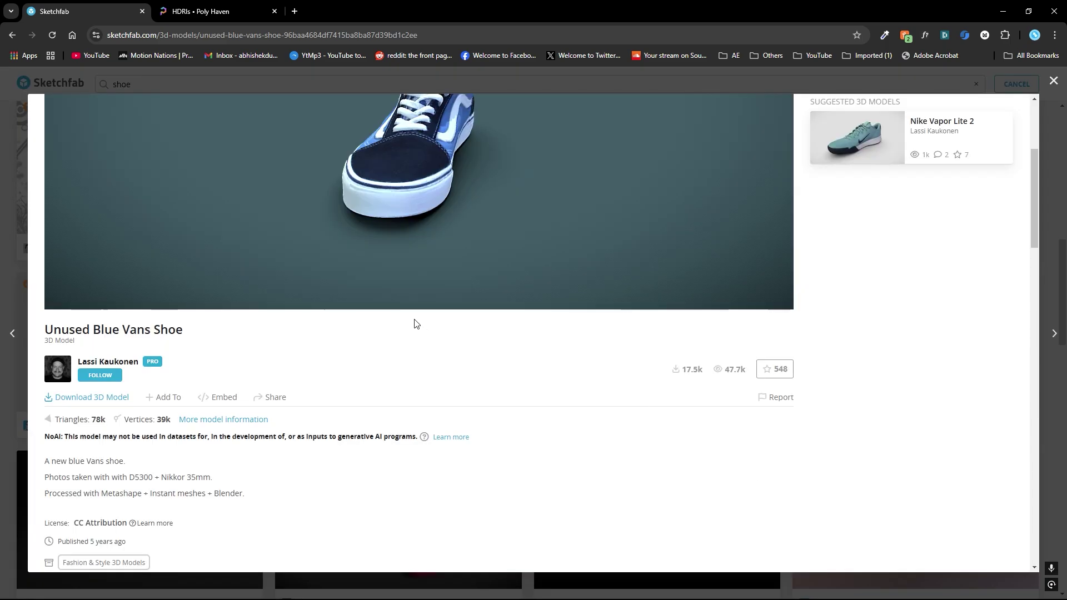
pyautogui.scroll(5, 500, 209)
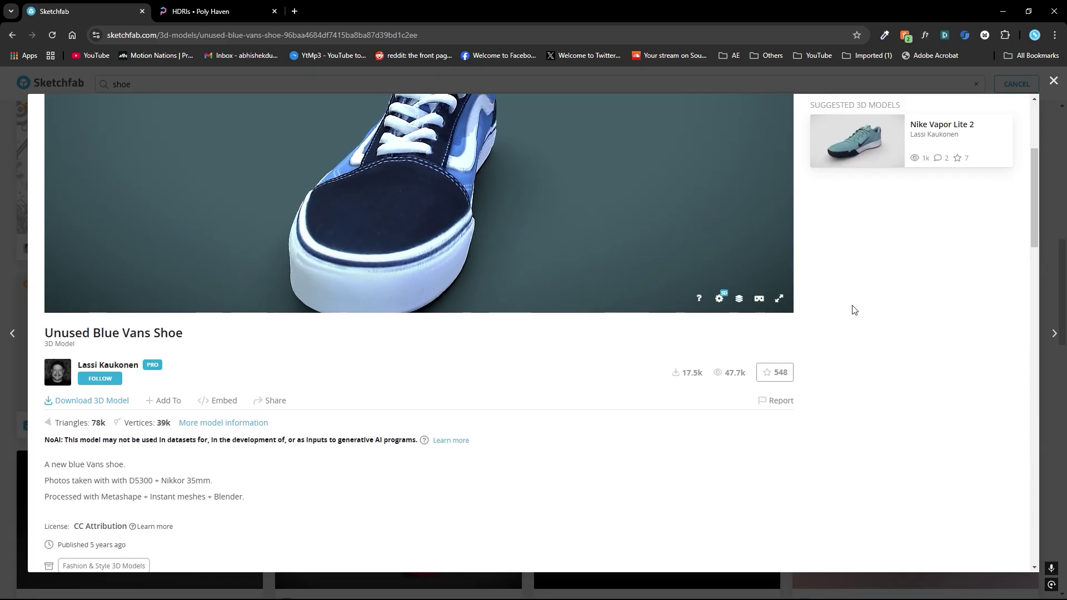
pyautogui.scroll(4, 854, 310)
pyautogui.scroll(-5, 558, 331)
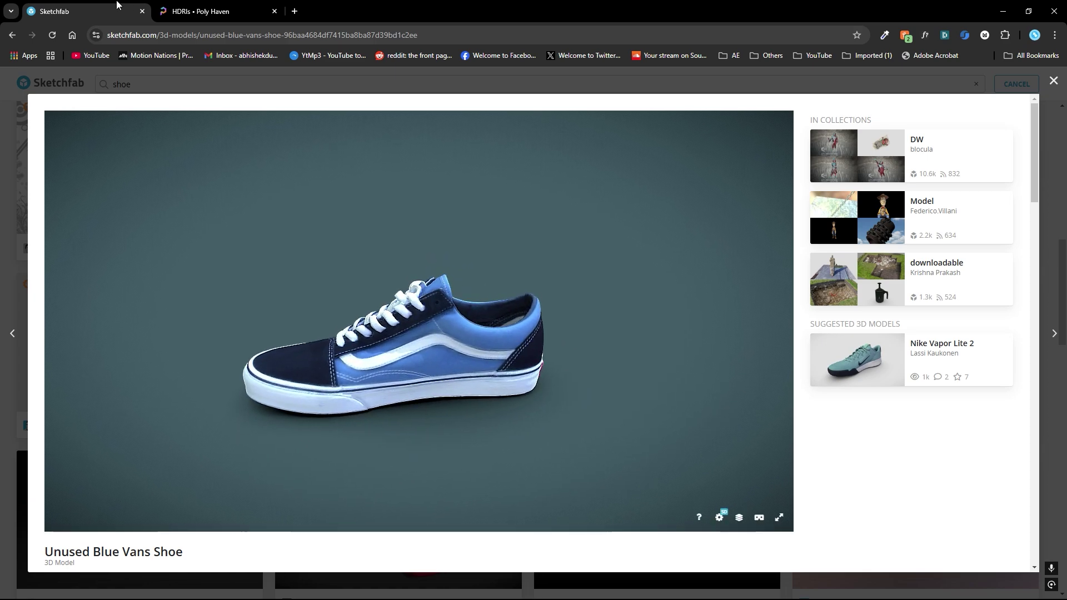
# Browse the HDRIs on Poly Haven and open the J&E Gray 02 forest environment
pyautogui.click(224, 4)
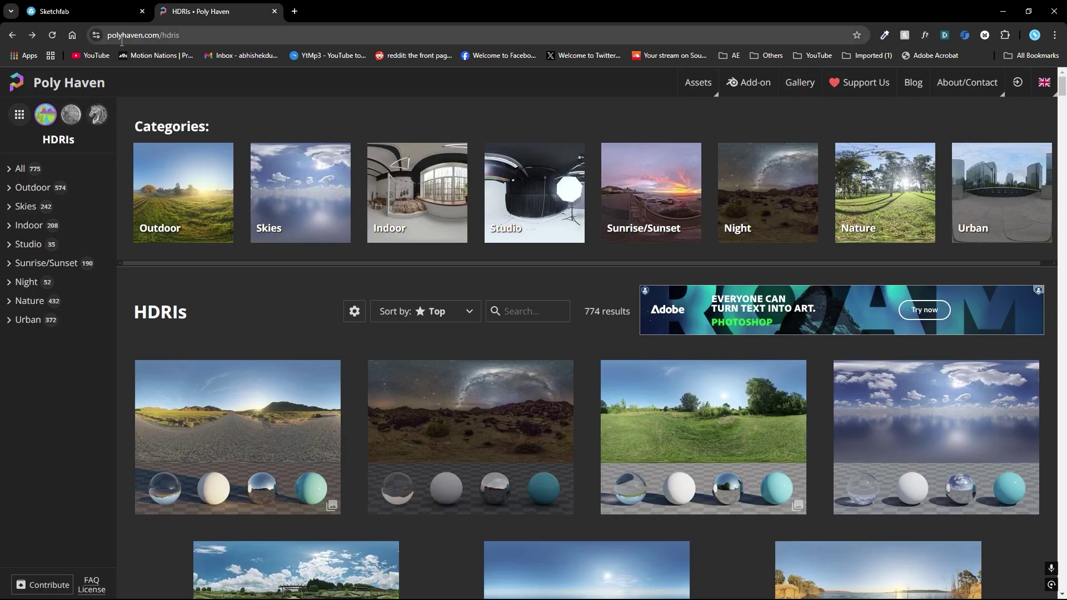
pyautogui.scroll(-10, 453, 324)
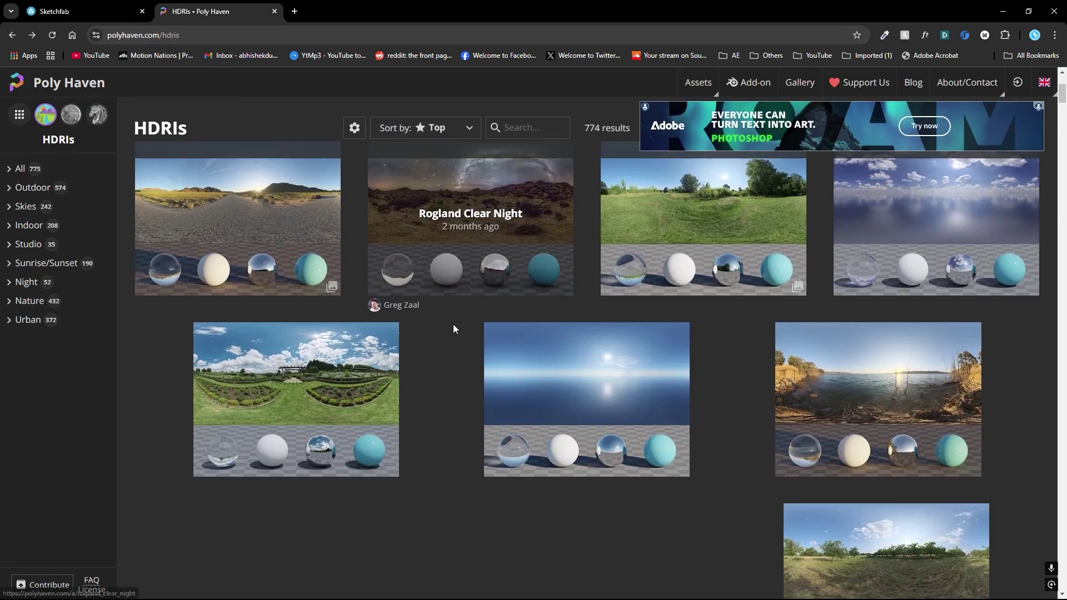
pyautogui.scroll(-15, 485, 341)
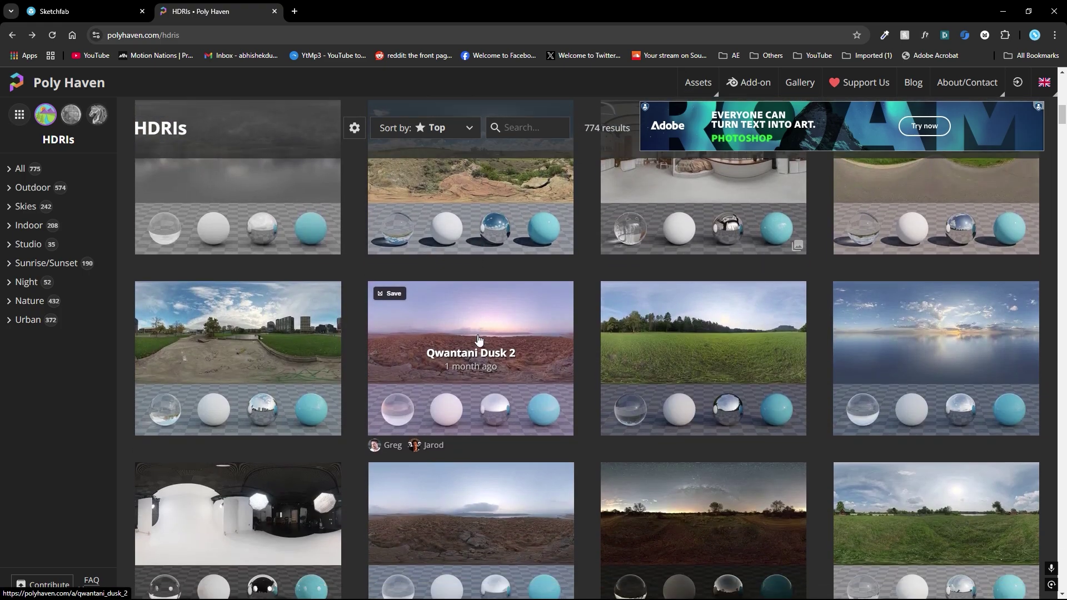
pyautogui.scroll(-5, 478, 341)
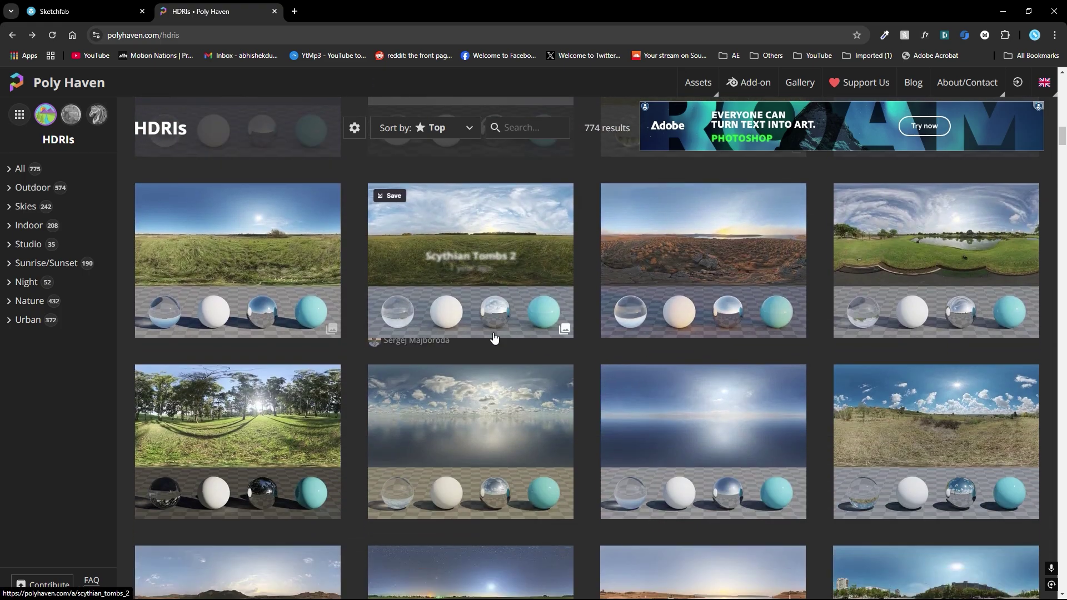
pyautogui.click(237, 410)
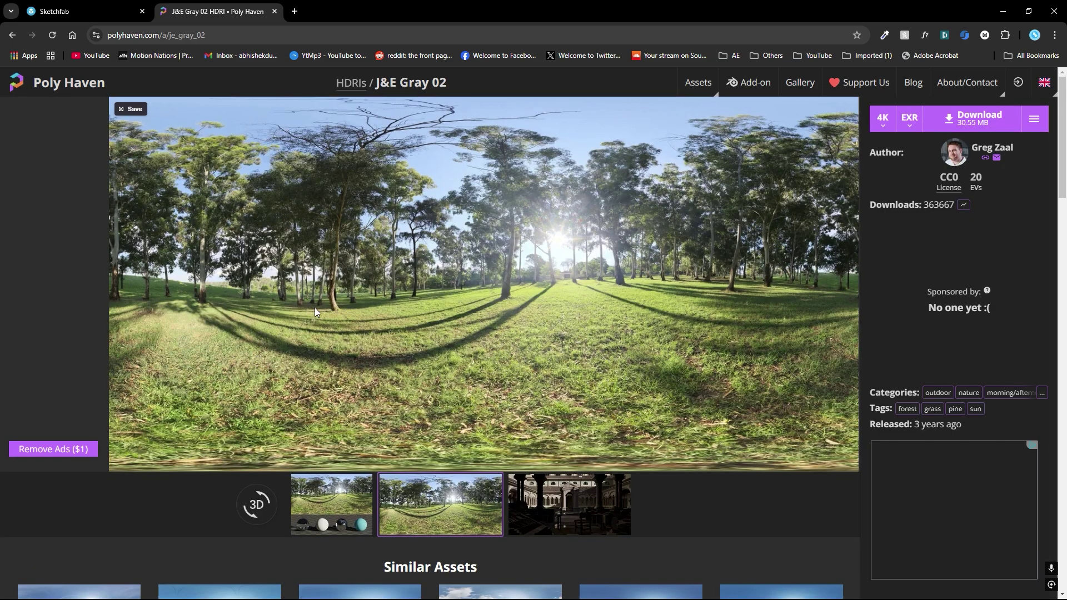
# Check the J&E Gray 02 HDRI's download options for the EXR file format and 4K resolution
pyautogui.click(910, 119)
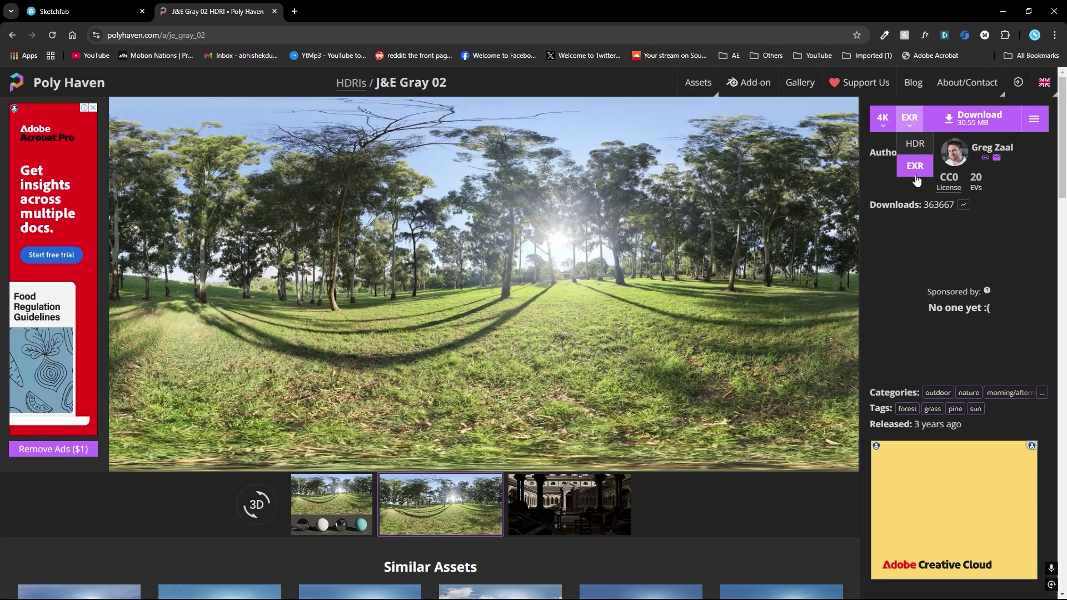
pyautogui.click(915, 166)
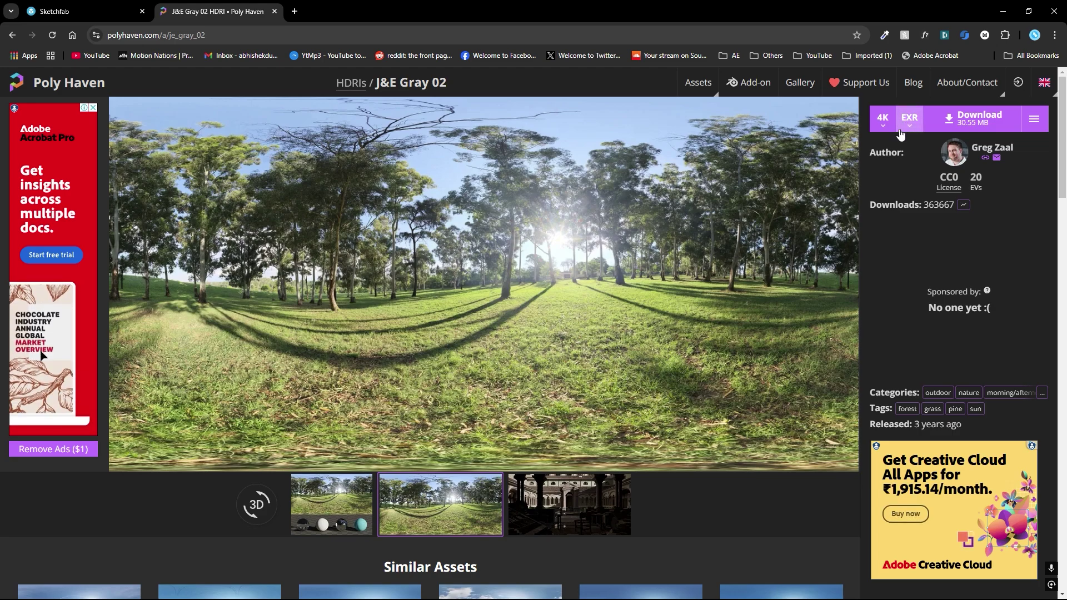
pyautogui.click(883, 118)
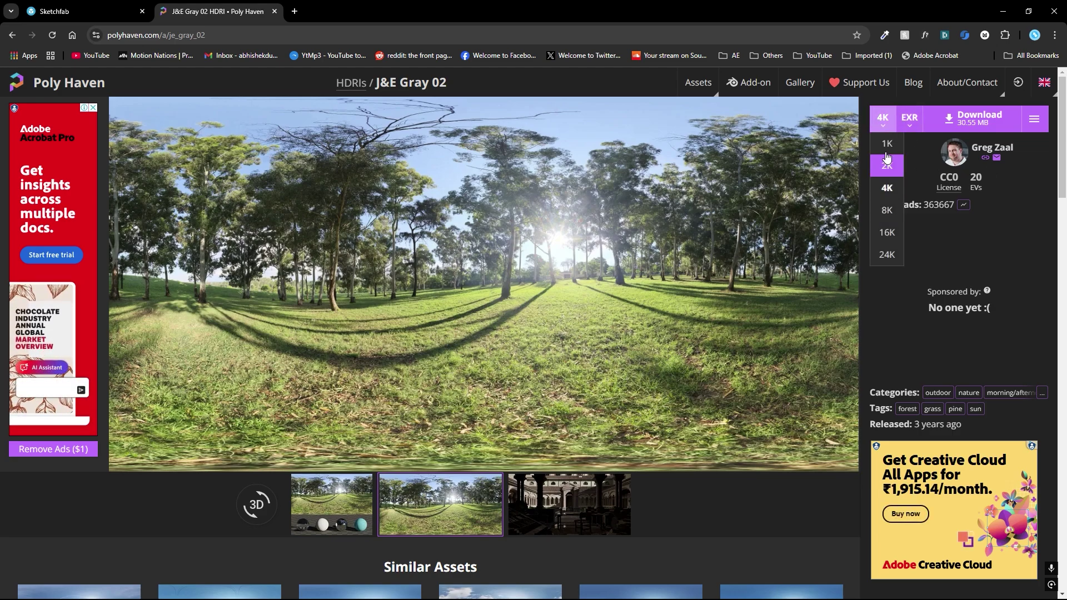
pyautogui.click(883, 117)
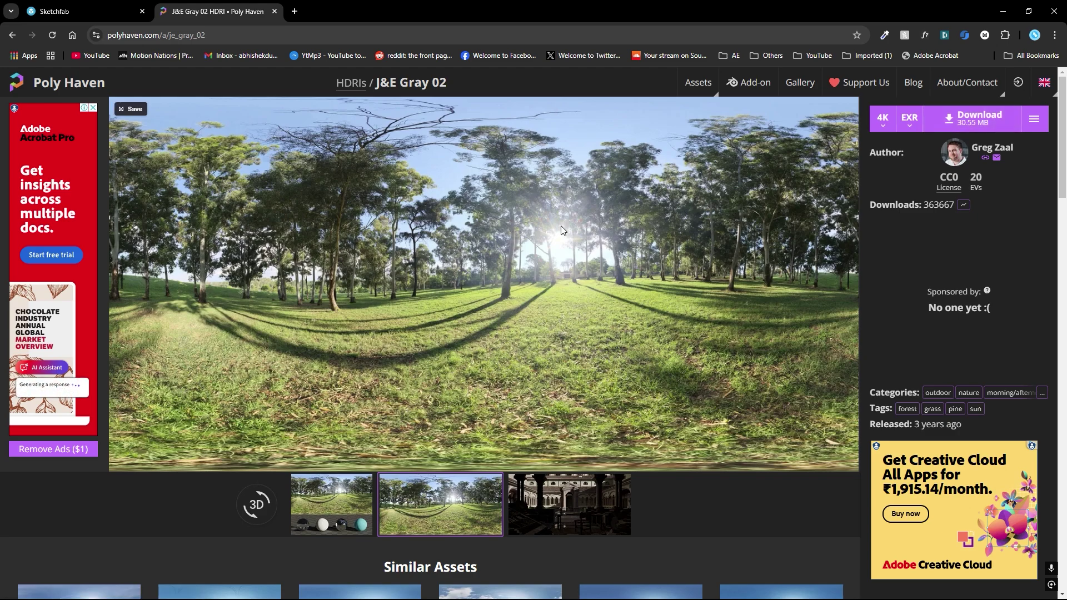
# Switch to After Effects, open the Raw Video.mp4 footage and scrub through it
pyautogui.hotkey('alt', 'Tab')
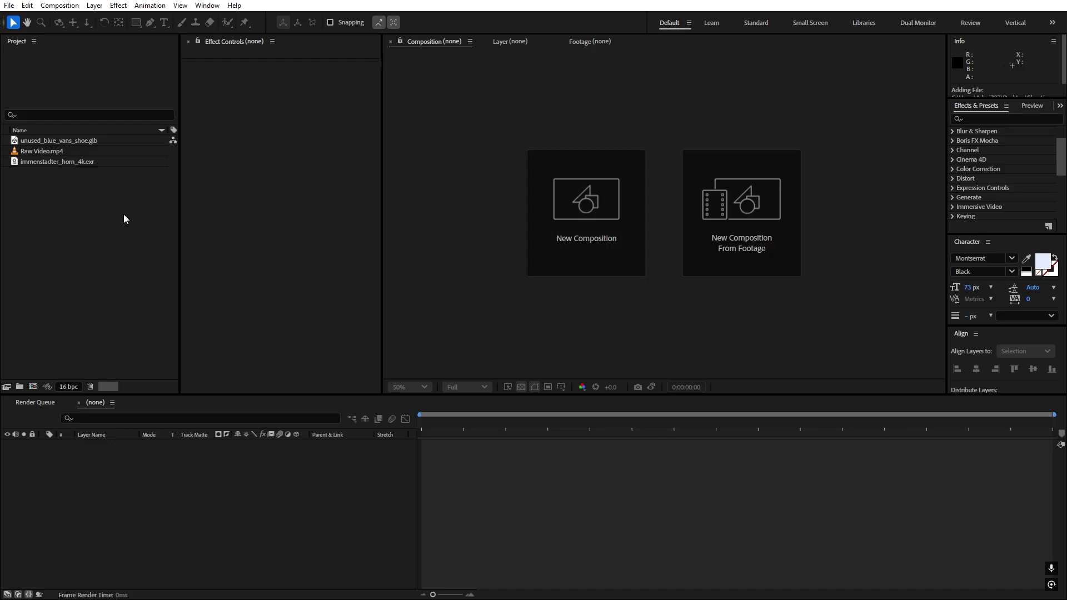
pyautogui.click(94, 333)
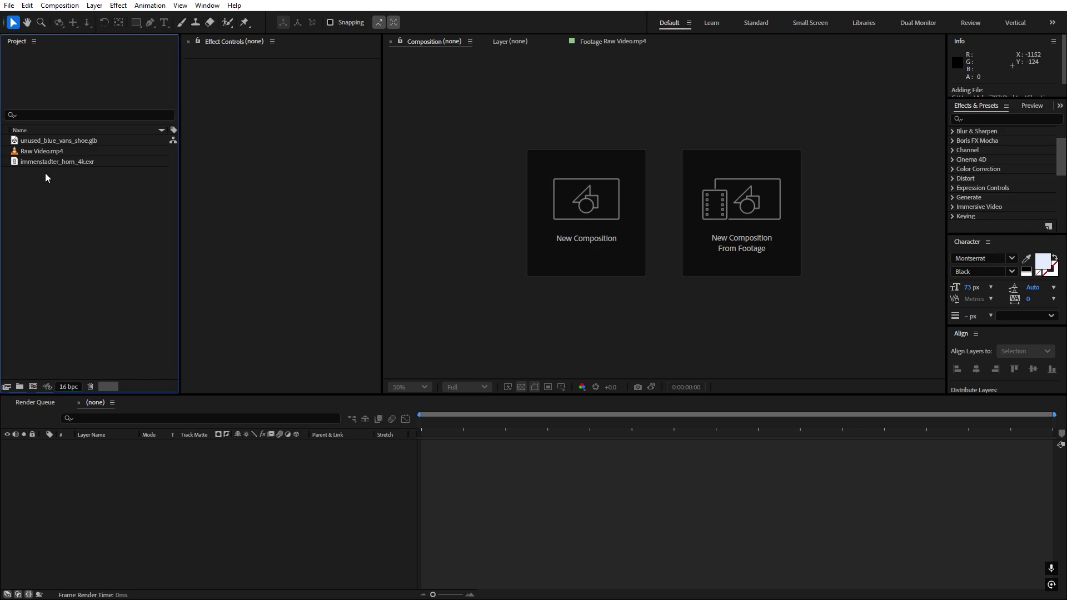
pyautogui.doubleClick(45, 152)
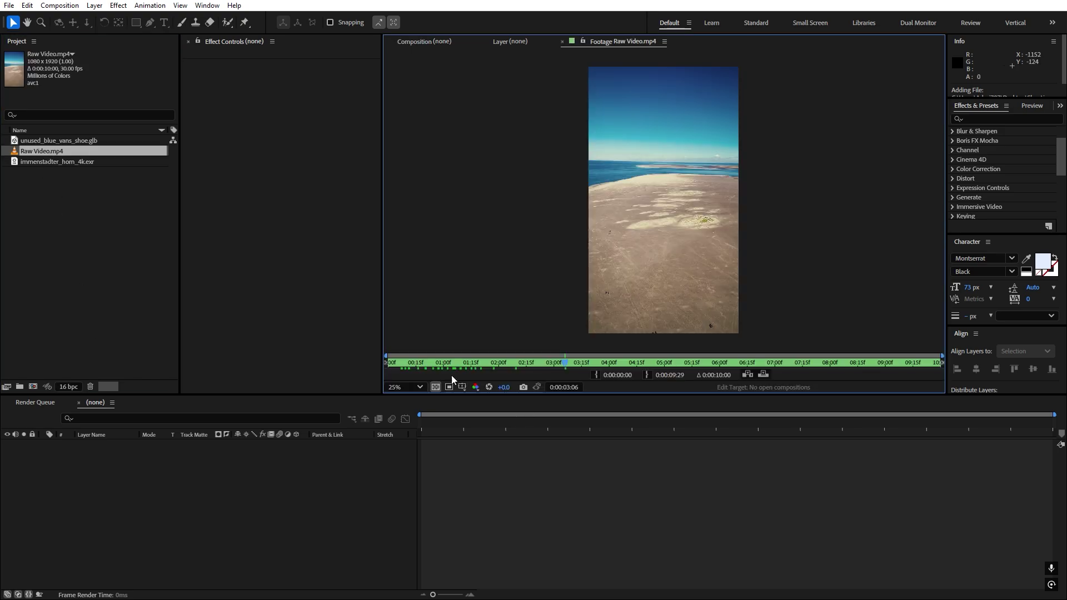
pyautogui.moveTo(411, 365); pyautogui.dragTo(712, 365)
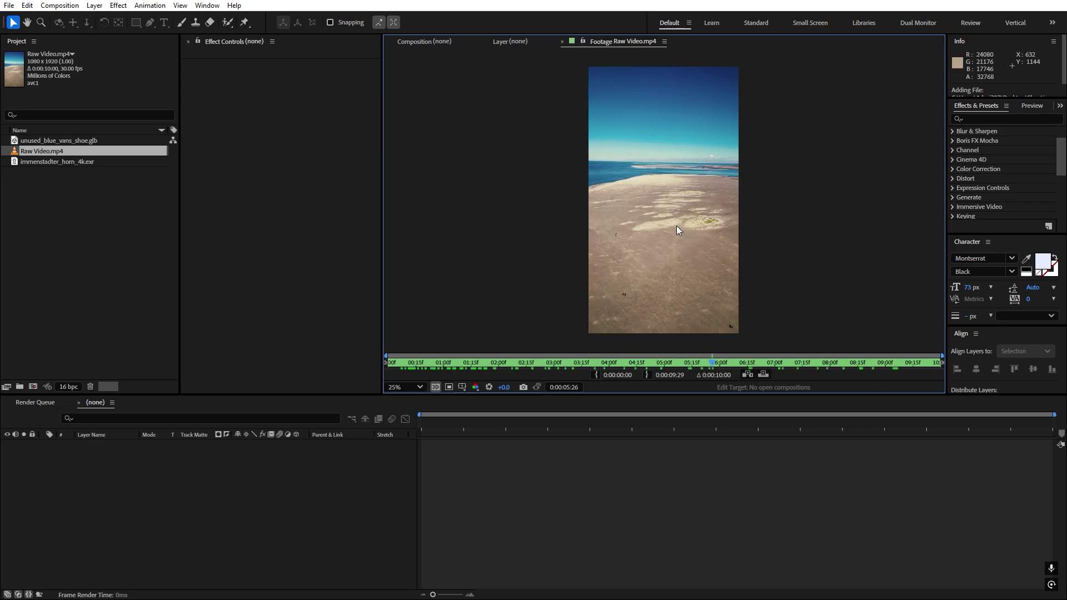
# Create a composition from Raw Video.mp4 and set its 3D renderer to Advanced 3D
pyautogui.moveTo(40, 153); pyautogui.dragTo(32, 385)
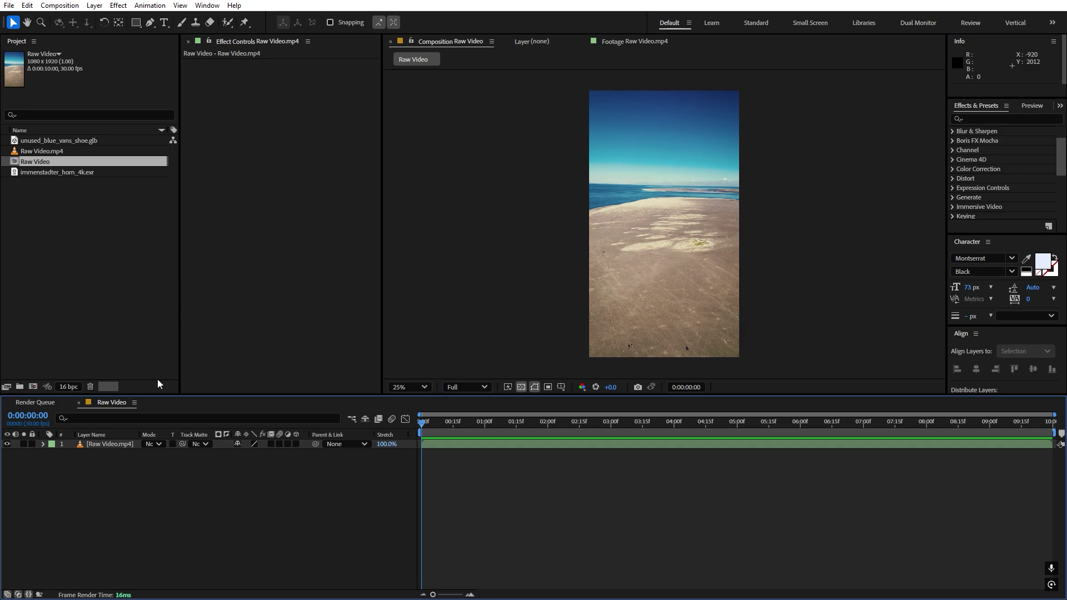
pyautogui.click(60, 5)
pyautogui.click(74, 35)
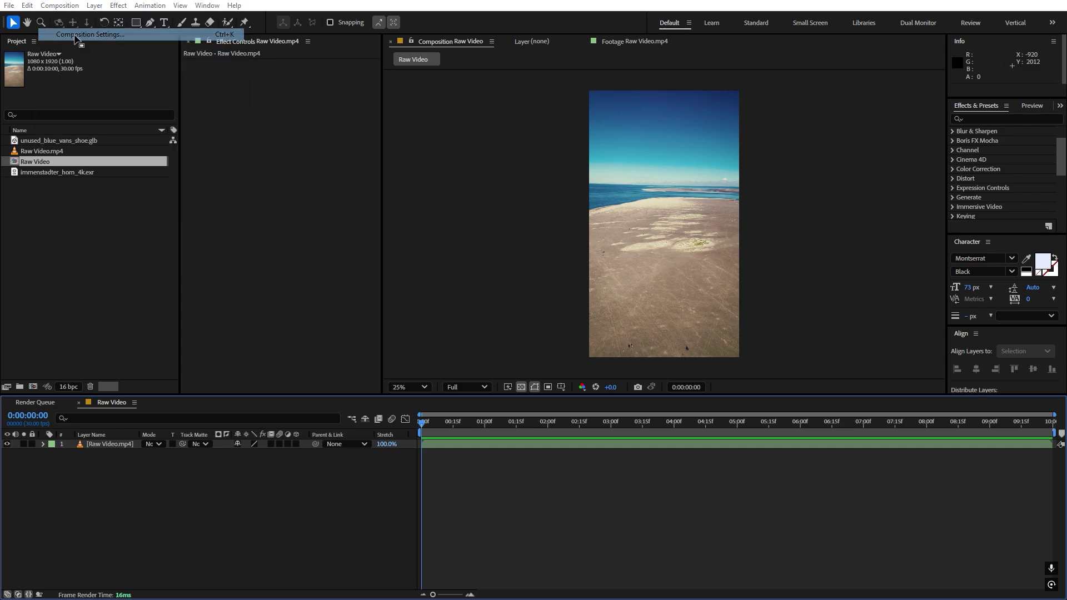
pyautogui.click(454, 187)
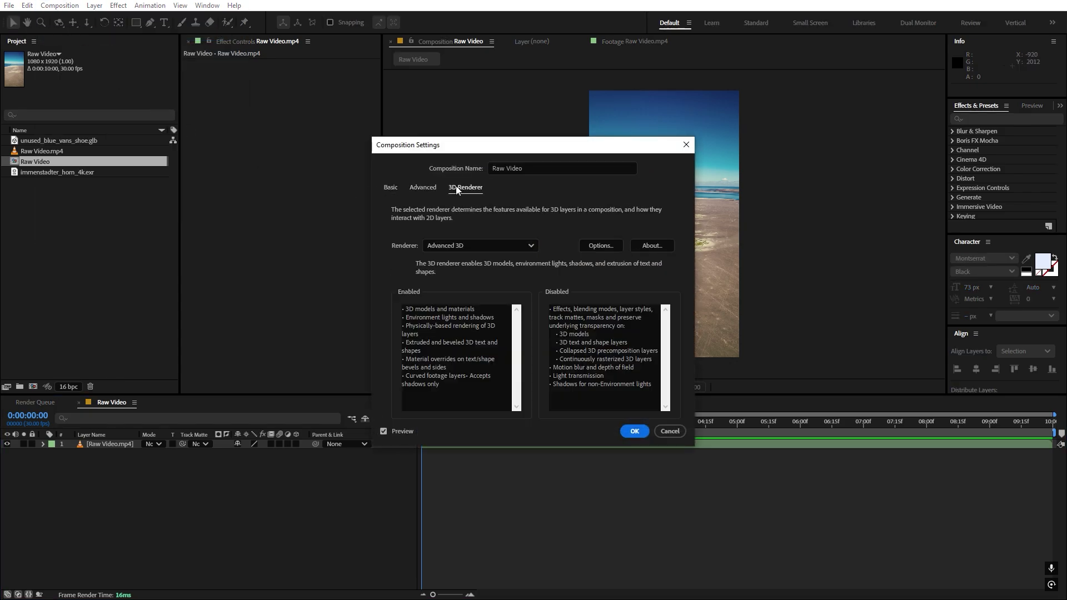
pyautogui.click(442, 244)
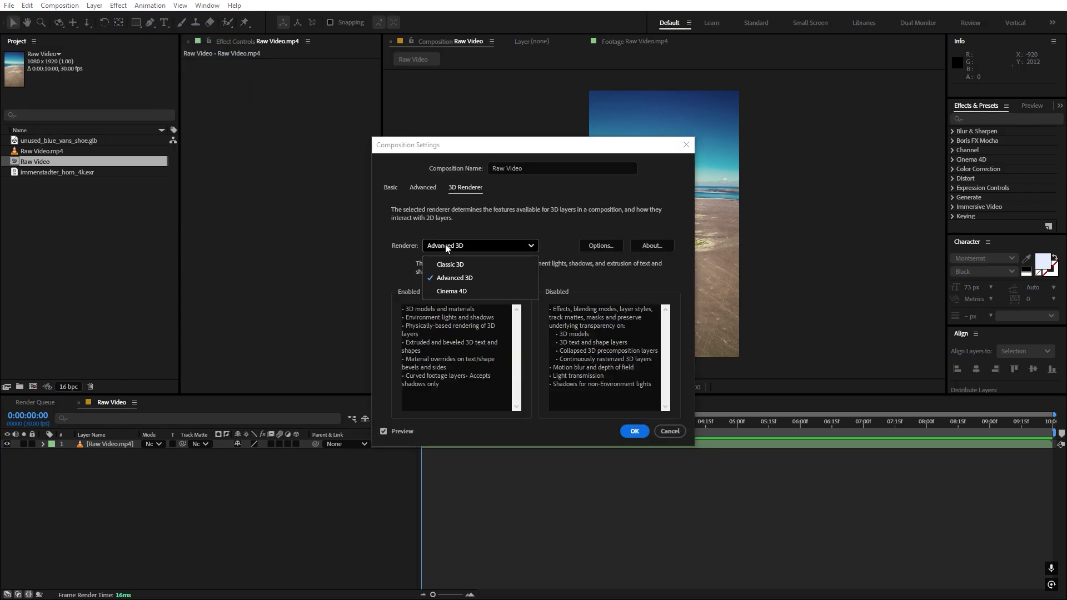
pyautogui.click(446, 278)
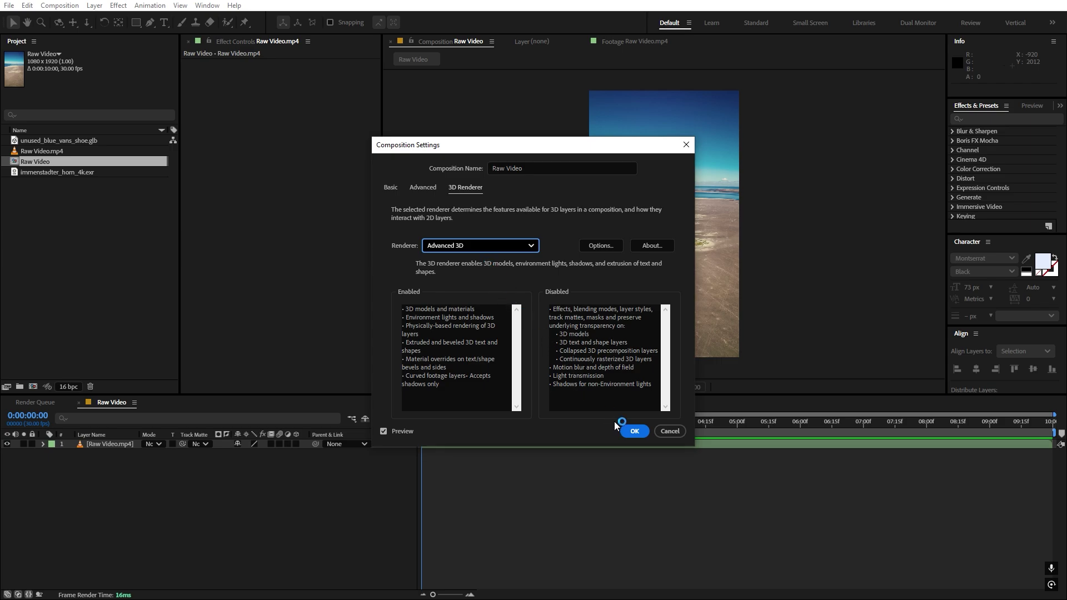
pyautogui.click(489, 248)
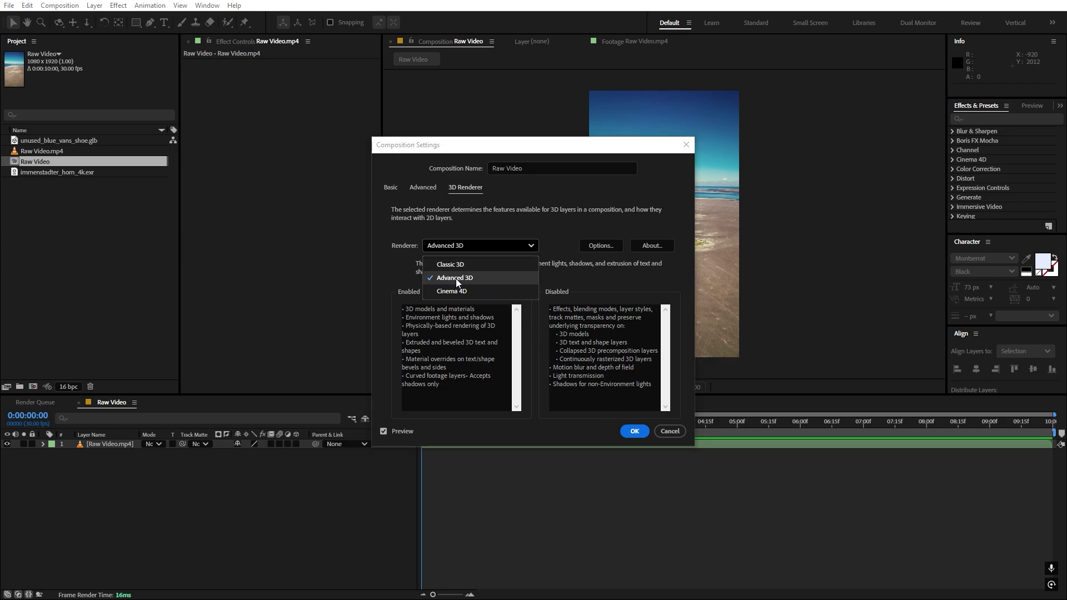
pyautogui.click(567, 284)
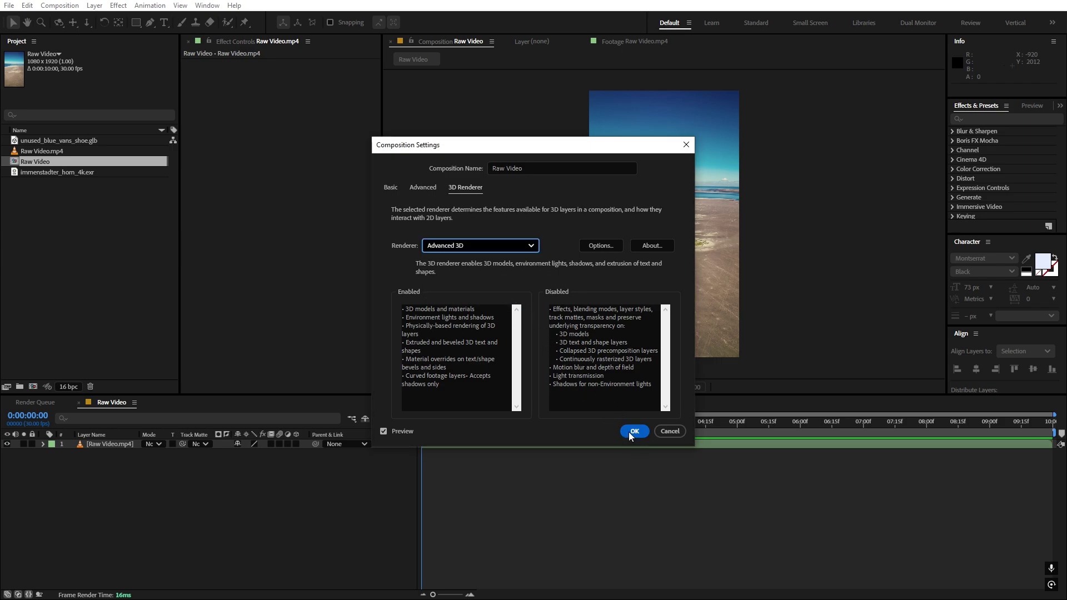
pyautogui.click(632, 432)
pyautogui.press('space')
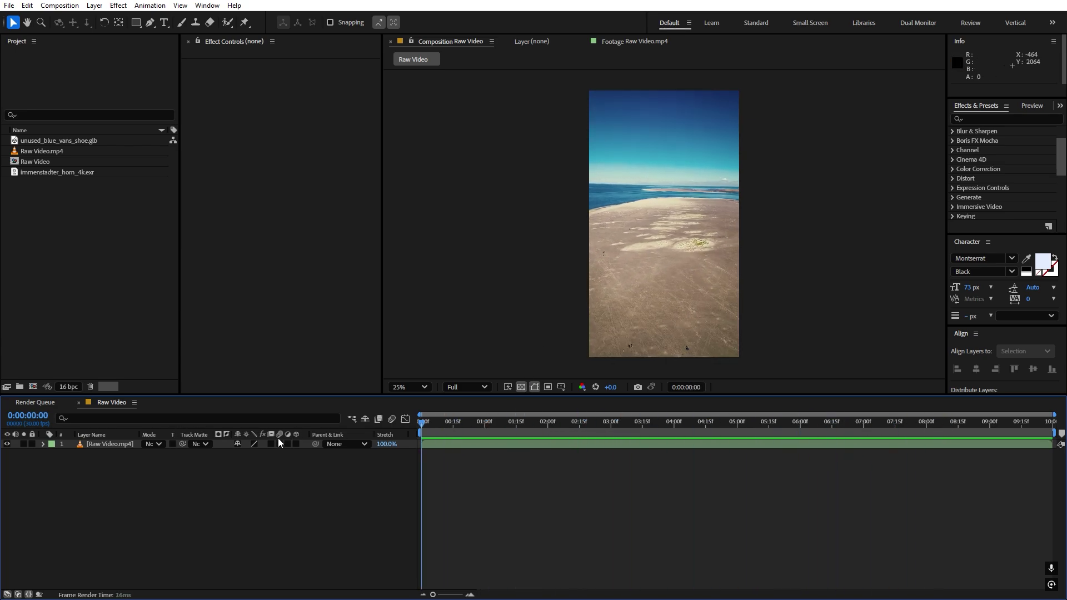
# Find the 3D Camera Tracker effect and apply it to the Raw Video.mp4 layer to analyze the footage
pyautogui.click(129, 444)
pyautogui.click(987, 118)
pyautogui.write('camera')
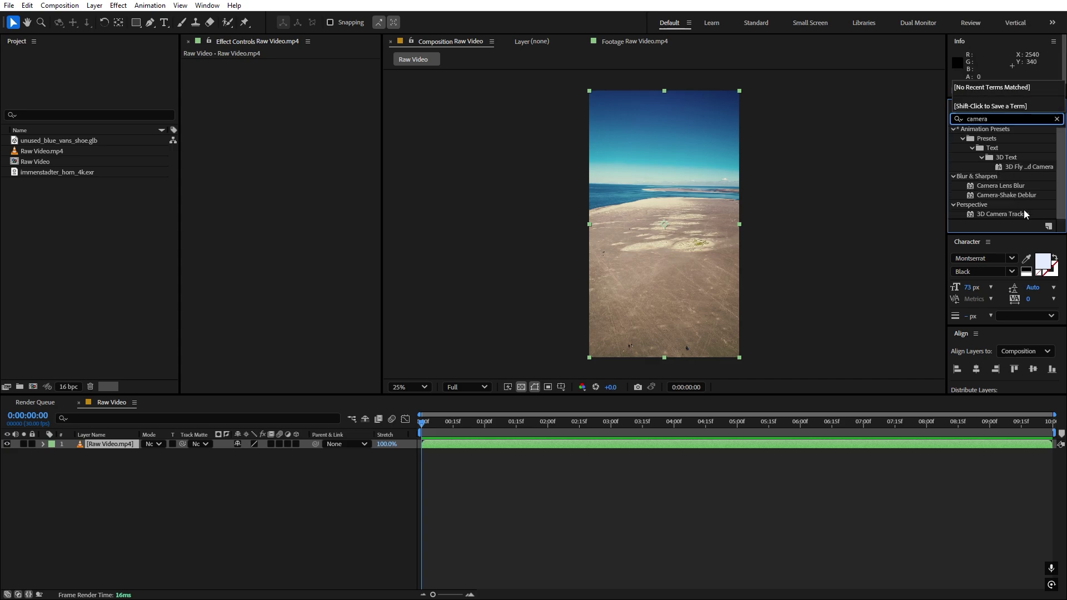
pyautogui.moveTo(1026, 214); pyautogui.dragTo(636, 212)
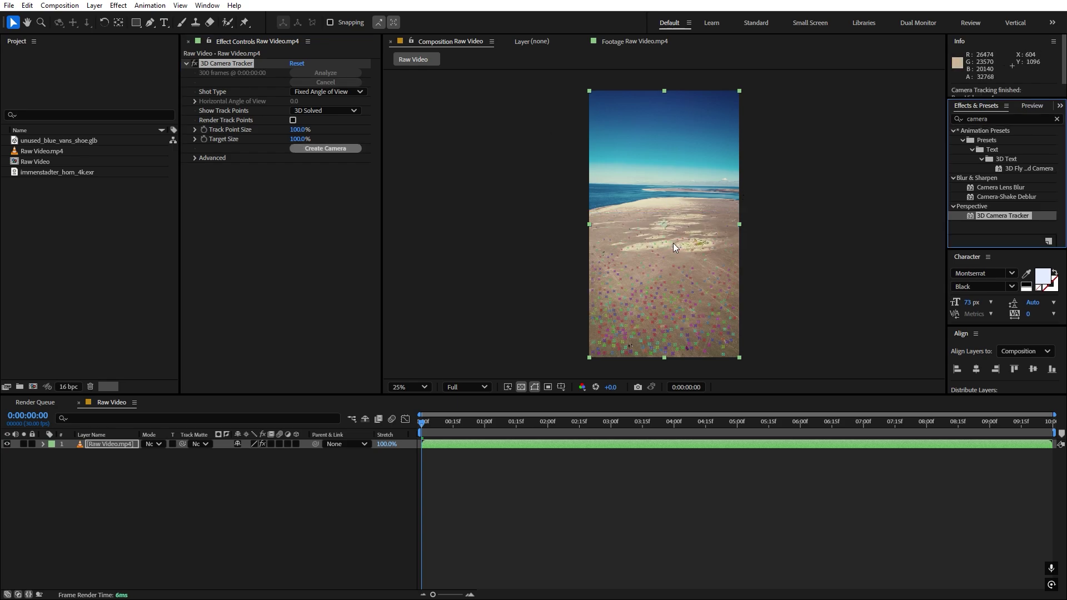
# Select the track points around the light sand patch in the middle of the beach and create a solid and camera from them
pyautogui.press('/')
pyautogui.press(',')
pyautogui.press('space')
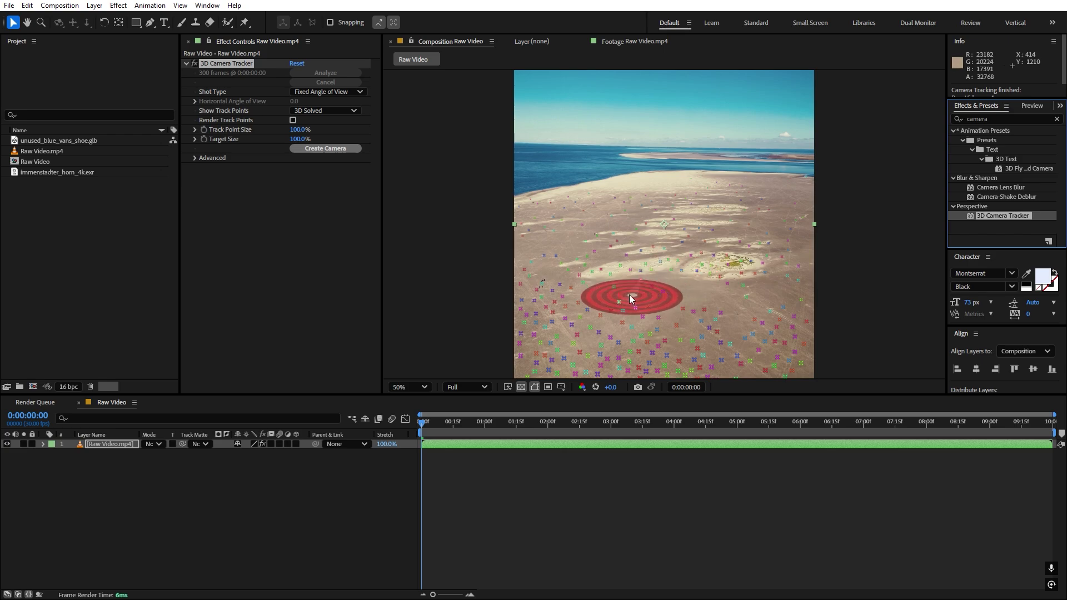
pyautogui.moveTo(471, 428); pyautogui.dragTo(372, 434)
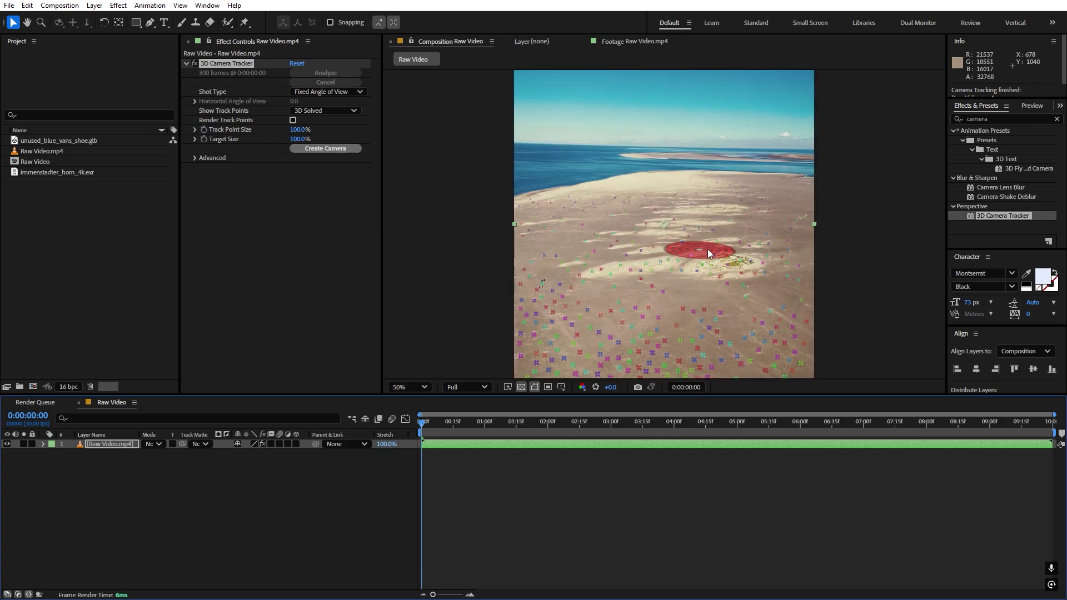
pyautogui.moveTo(613, 266); pyautogui.dragTo(651, 240)
pyautogui.moveTo(718, 240)
pyautogui.mouseDown()
pyautogui.moveTo(753, 254)
pyautogui.moveTo(762, 276)
pyautogui.moveTo(755, 289)
pyautogui.moveTo(715, 298)
pyautogui.mouseUp()
pyautogui.moveTo(605, 259); pyautogui.dragTo(622, 255)
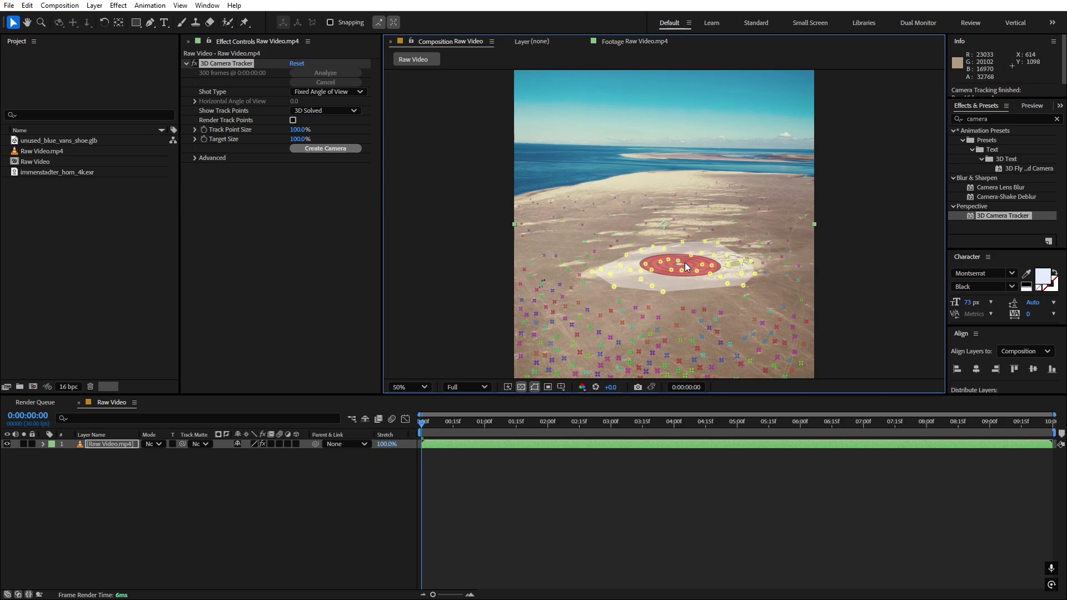
pyautogui.rightClick(686, 264)
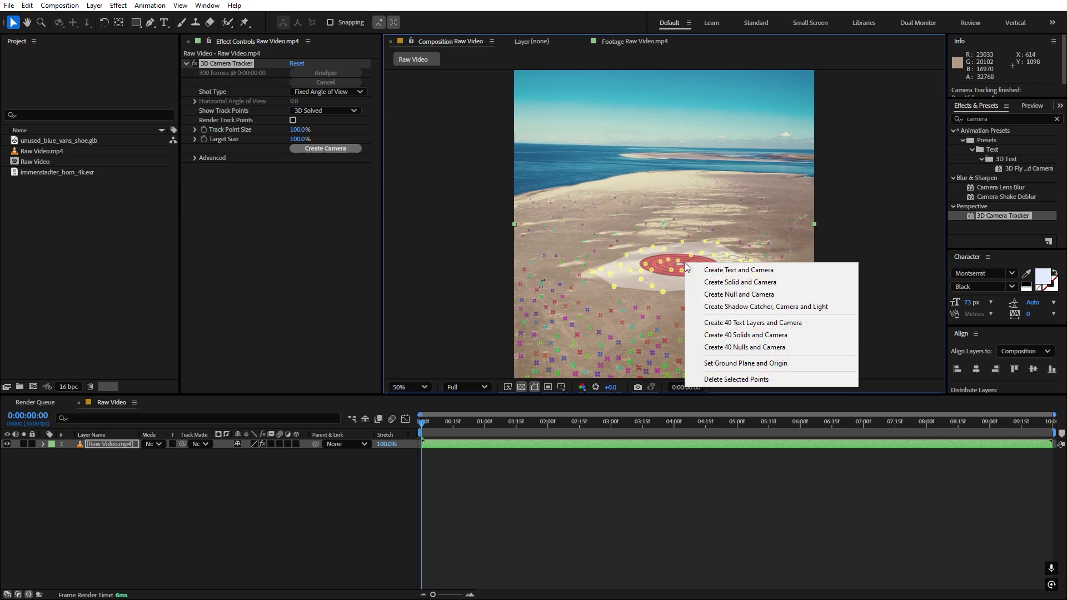
pyautogui.click(726, 282)
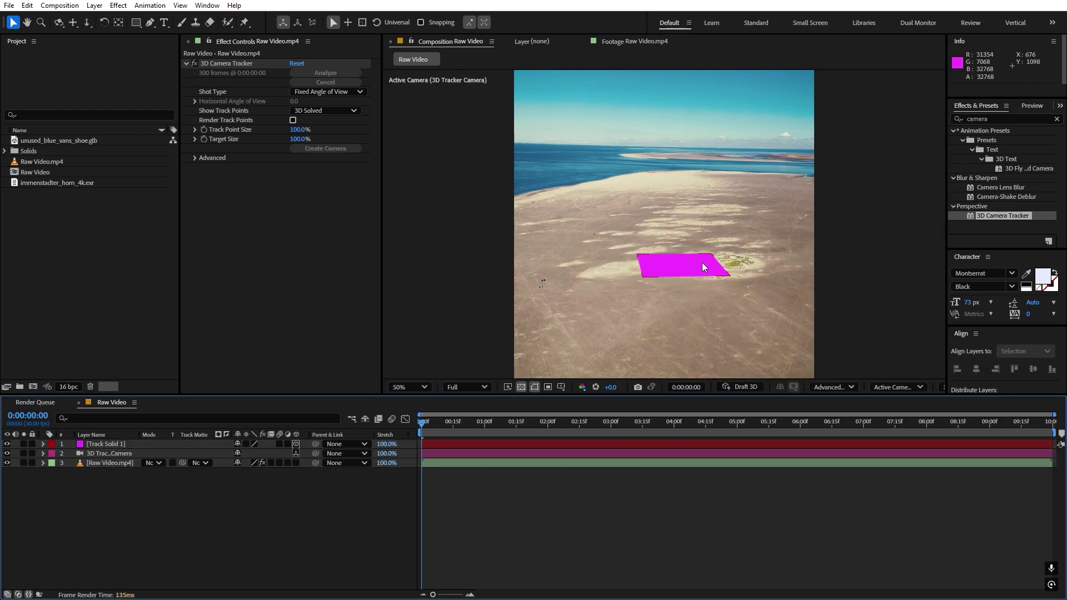
# Scale the track solid to 282% and play back the composition to check how it sits on the sand
pyautogui.click(183, 445)
pyautogui.press('s')
pyautogui.moveTo(272, 453); pyautogui.dragTo(372, 455)
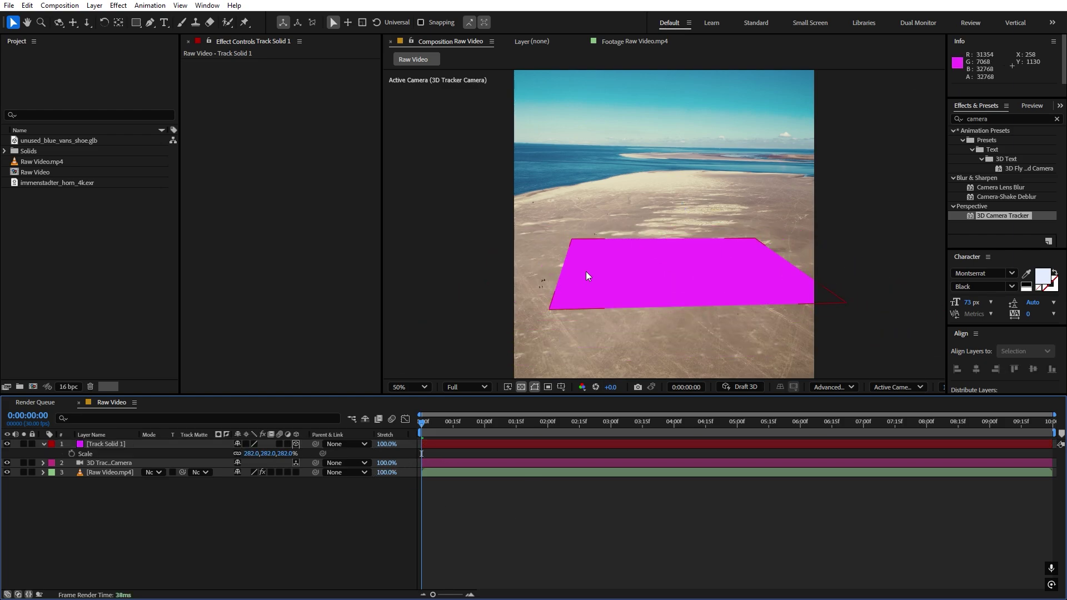
pyautogui.press(',')
pyautogui.press('space')
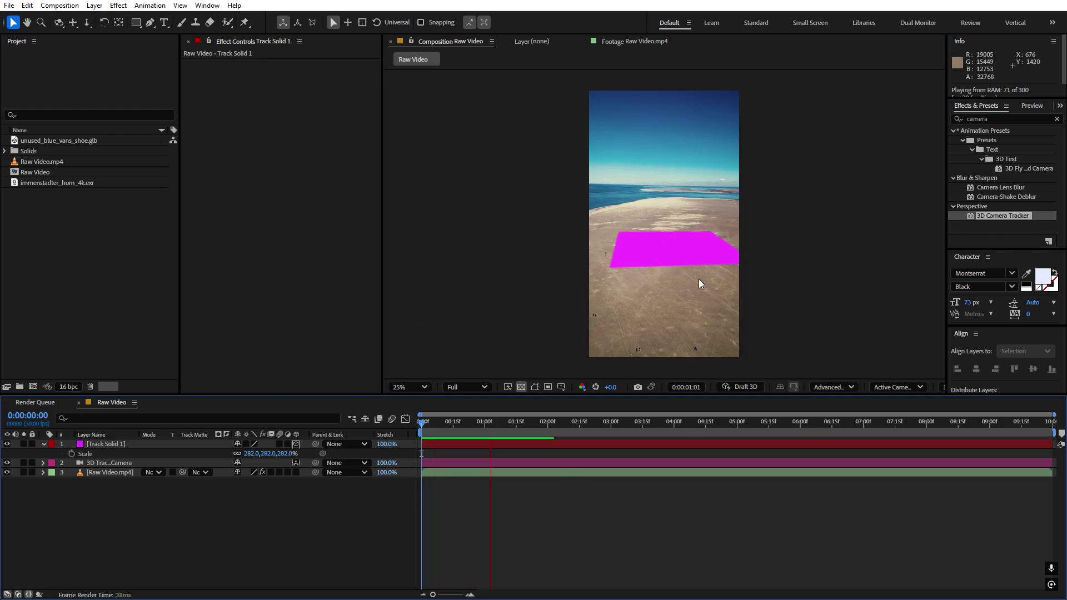
pyautogui.moveTo(591, 429); pyautogui.dragTo(423, 428)
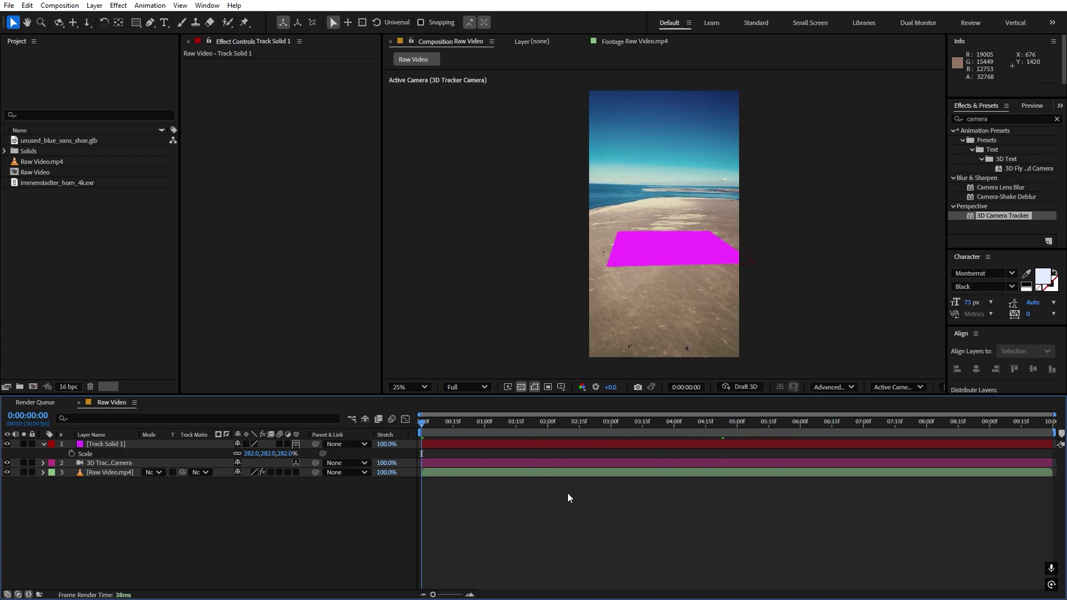
# Add unused_blue_vans_shoe.glb above the track solid, using Make Comp Size in its model settings for an object scale of 25%
pyautogui.press('.')
pyautogui.click(105, 222)
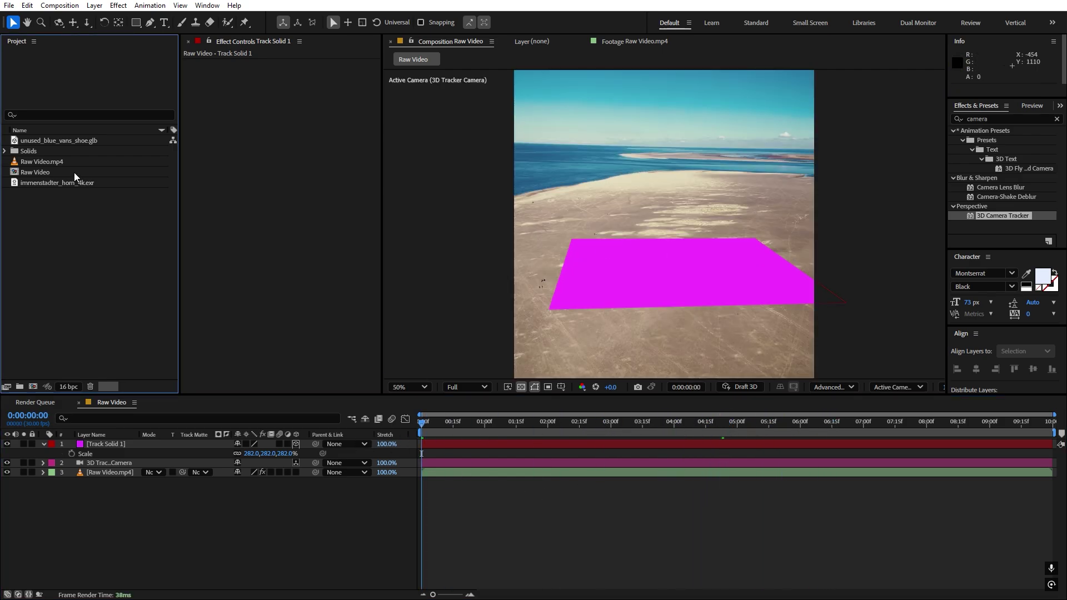
pyautogui.click(60, 142)
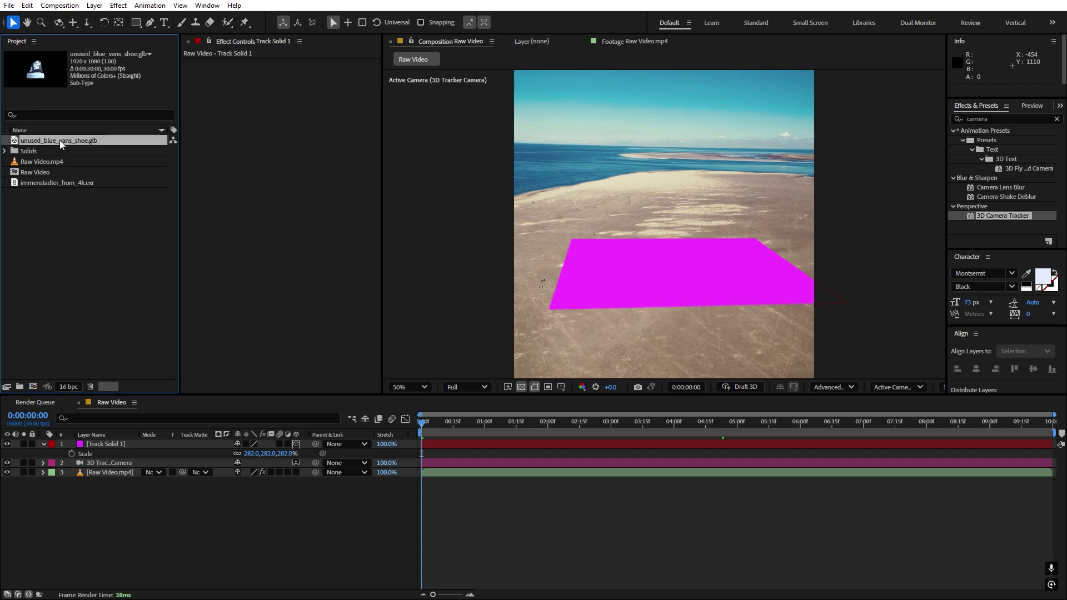
pyautogui.moveTo(59, 139); pyautogui.dragTo(105, 442)
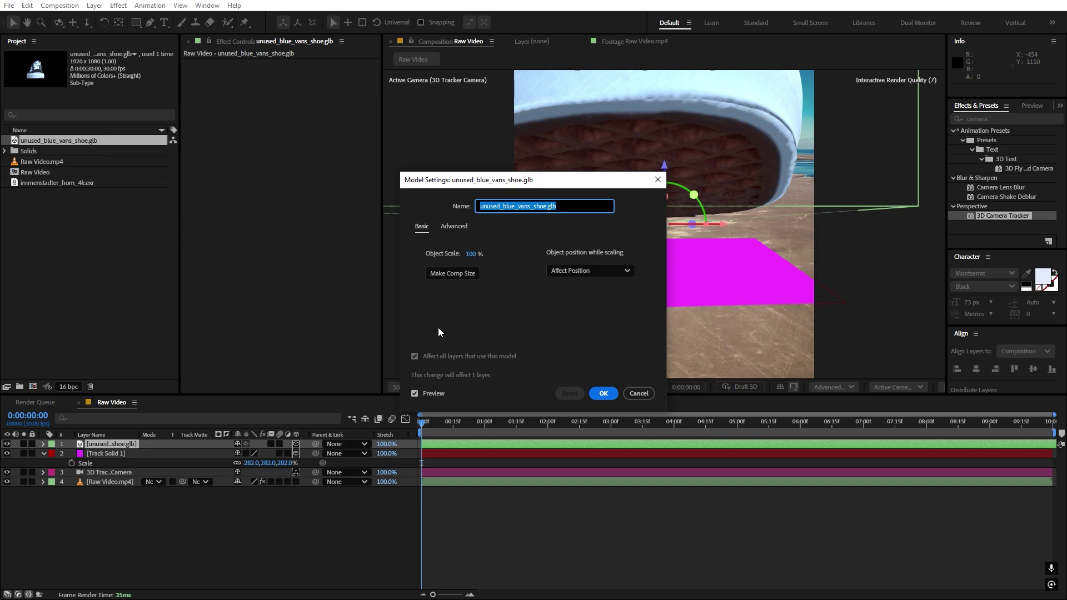
pyautogui.click(447, 275)
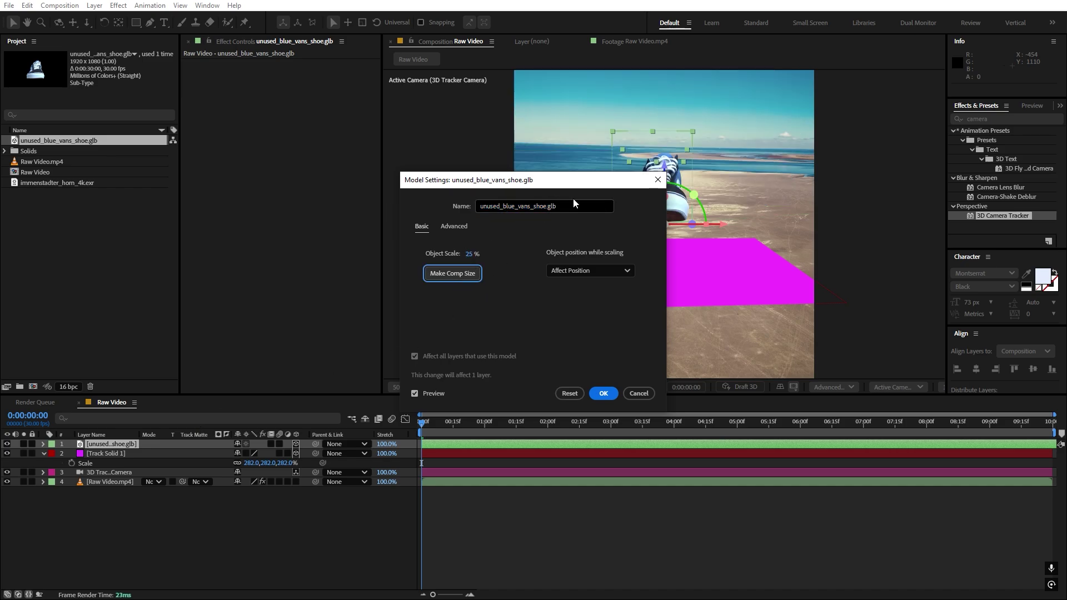
pyautogui.click(604, 393)
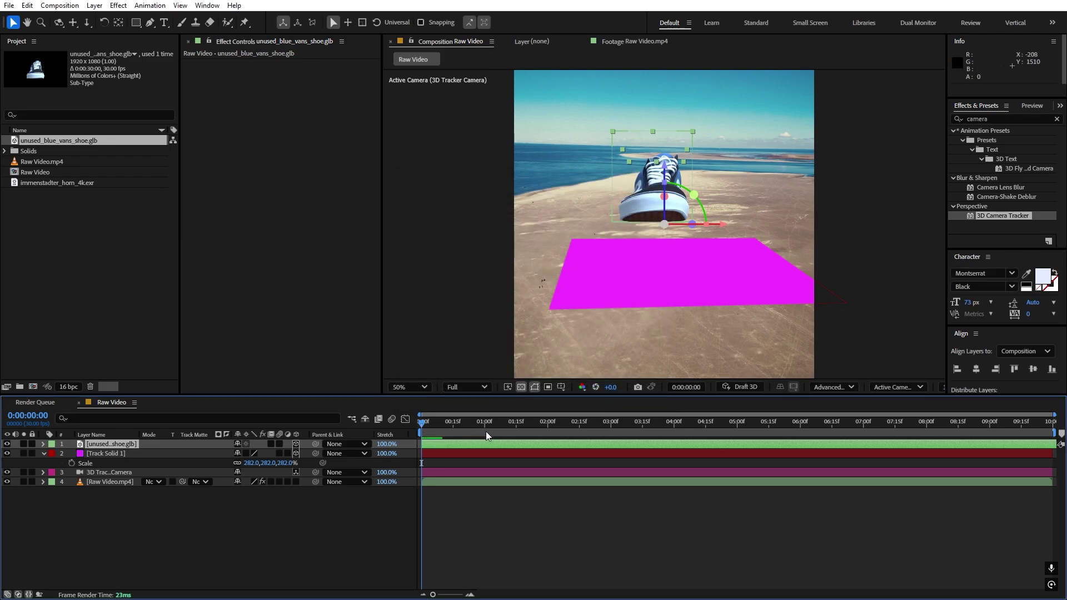
# Snap the shoe layer to the location of Track Solid 1 through parenting, and set its parent back to None
pyautogui.moveTo(461, 432); pyautogui.dragTo(533, 434)
pyautogui.press('Home')
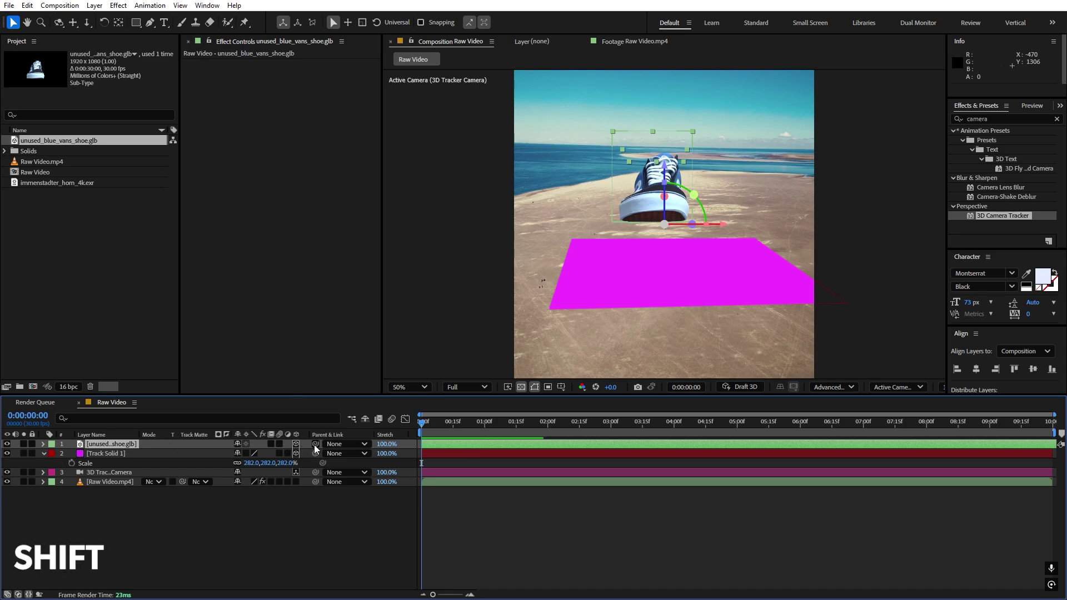
pyautogui.moveTo(315, 445); pyautogui.dragTo(98, 454)
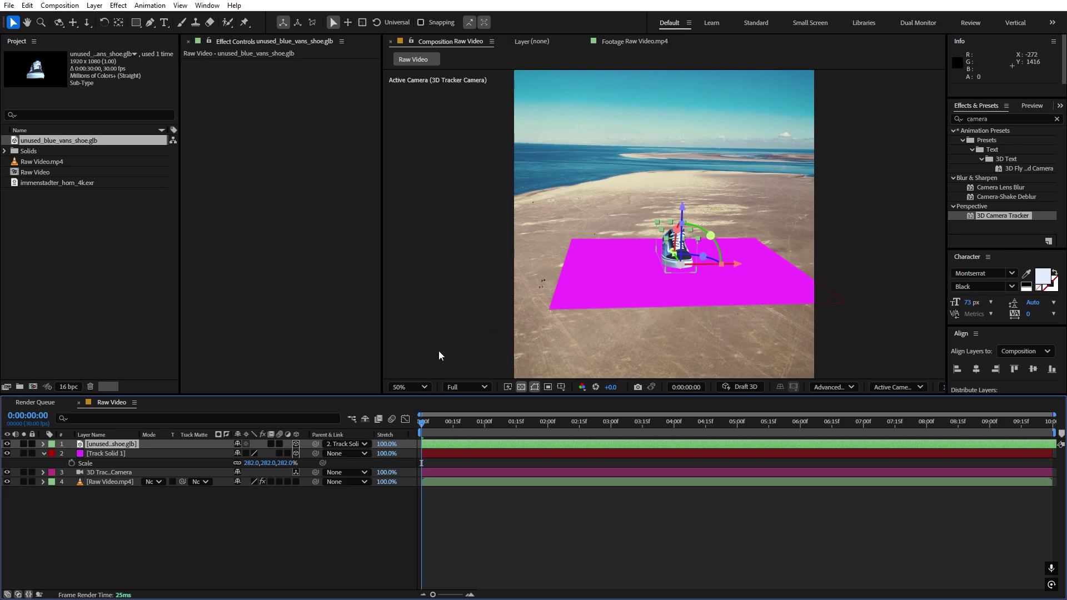
pyautogui.click(345, 443)
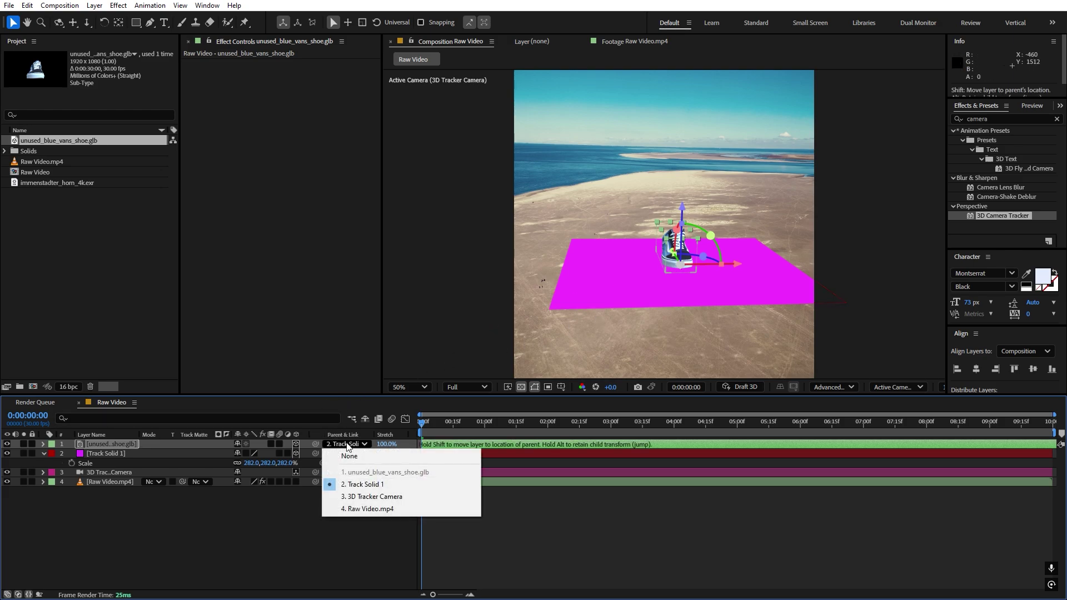
pyautogui.click(351, 457)
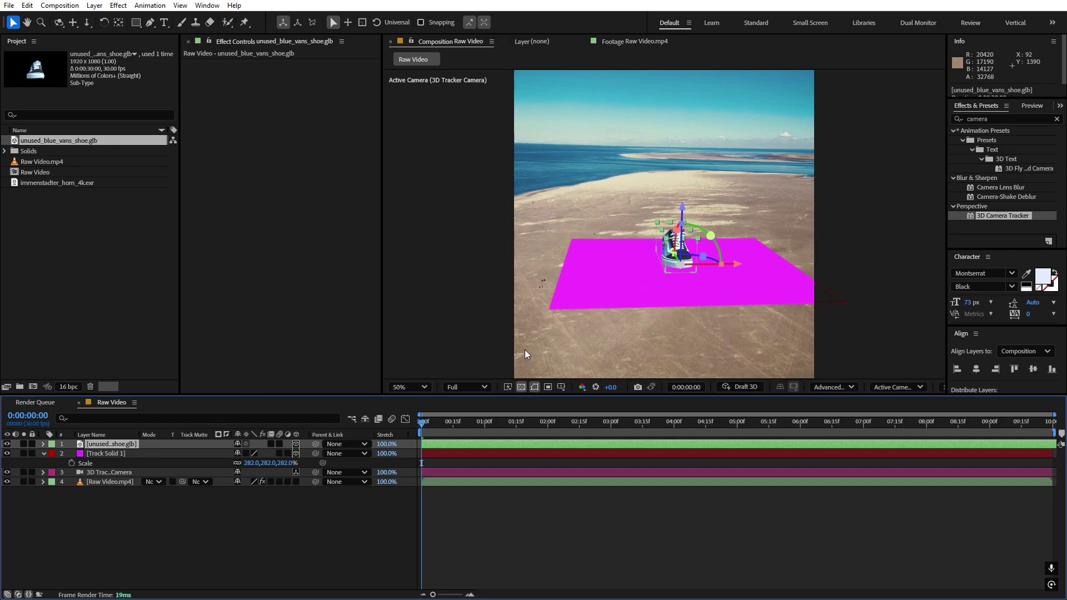
# Set the shoe's Z Rotation to 80° and move its anchor point along the sole toward the shoe's middle
pyautogui.press('r')
pyautogui.moveTo(252, 482); pyautogui.dragTo(295, 482)
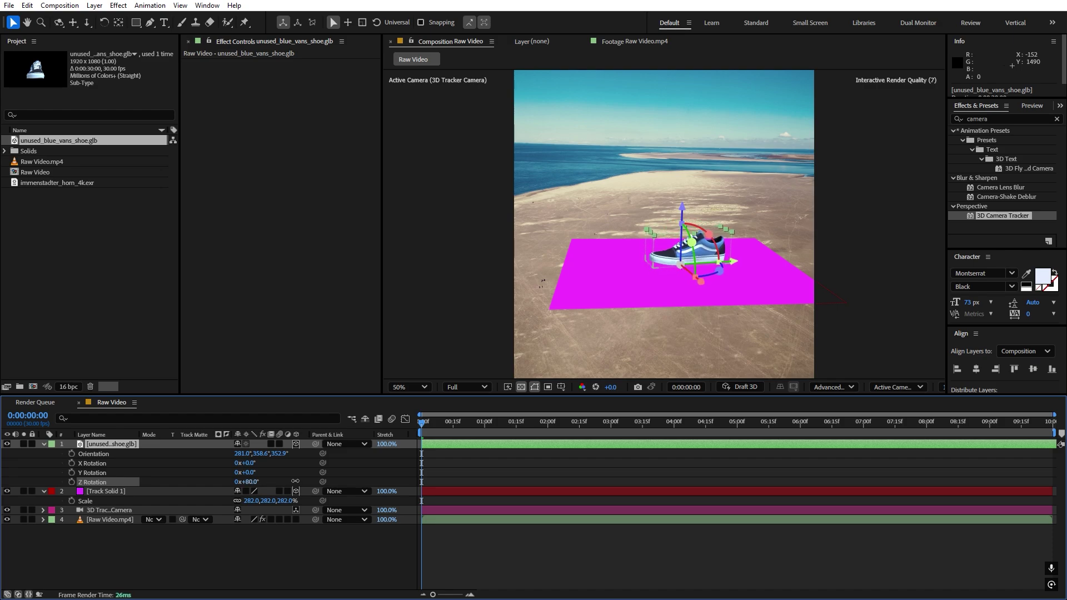
pyautogui.scroll(4, 750, 272)
pyautogui.press('h')
pyautogui.moveTo(750, 273); pyautogui.dragTo(611, 162)
pyautogui.press('v')
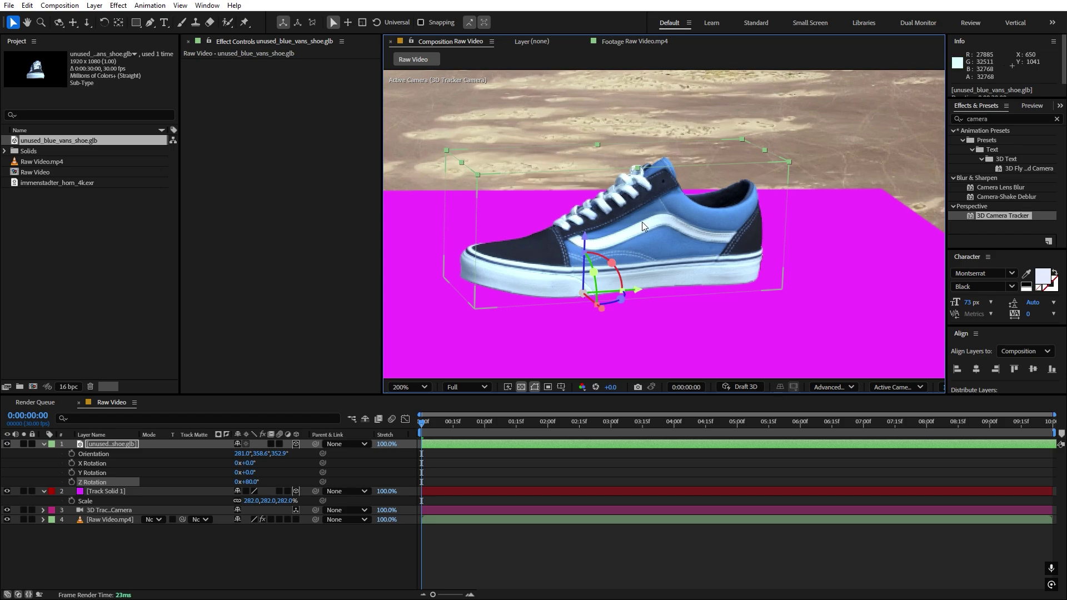
pyautogui.click(121, 23)
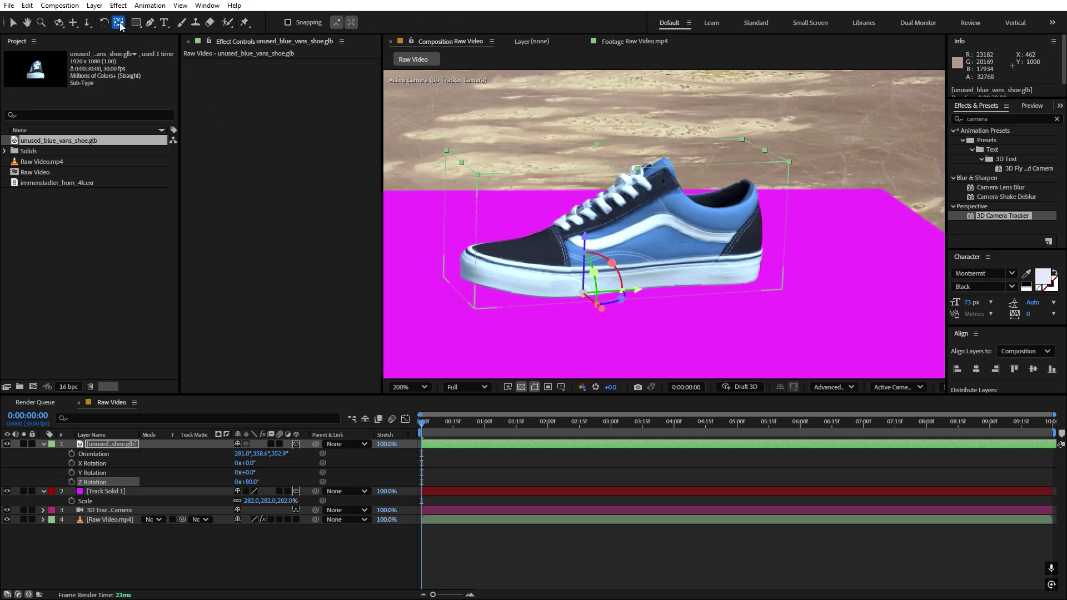
pyautogui.moveTo(637, 287); pyautogui.dragTo(700, 272)
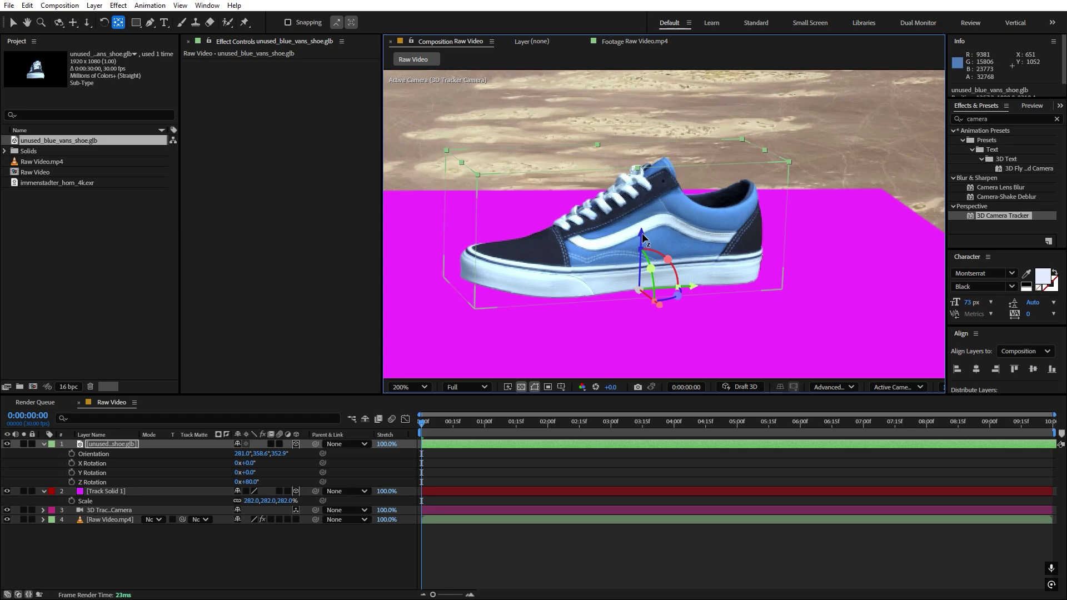
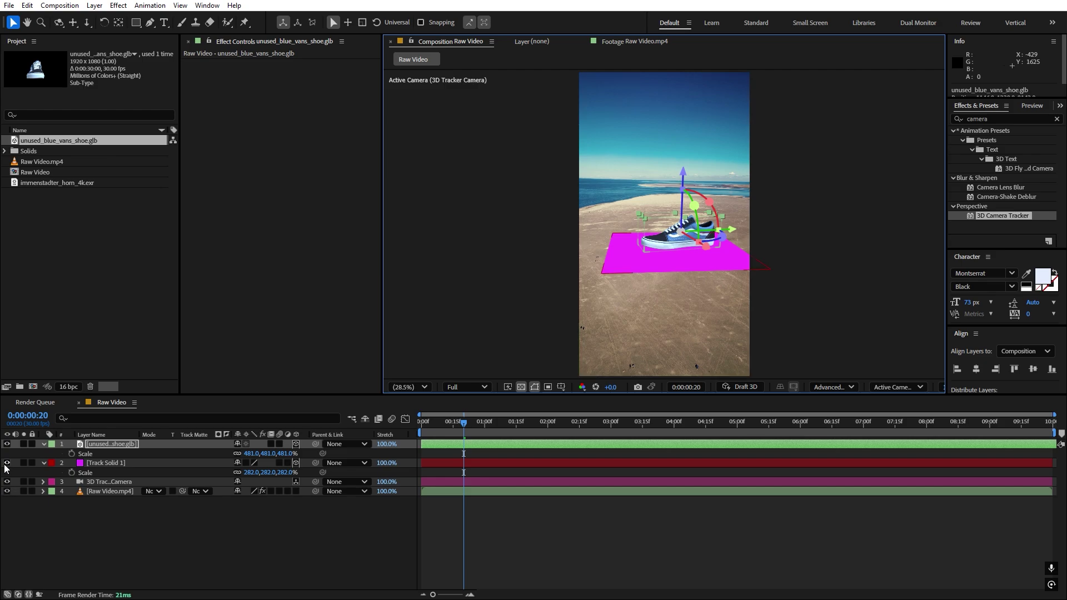
# Hide the track solid, play and scrub the composition to check how the shoe sticks to the sand, and show the solid again
pyautogui.click(7, 463)
pyautogui.click(549, 522)
pyautogui.press('.')
pyautogui.press('.')
pyautogui.press('space')
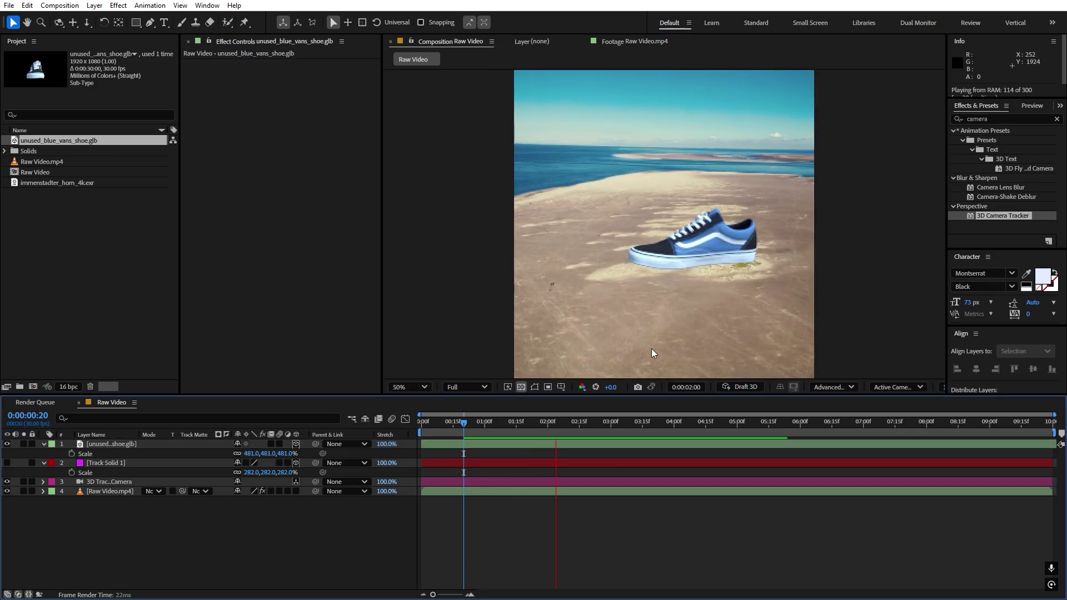
pyautogui.moveTo(682, 423); pyautogui.dragTo(623, 429)
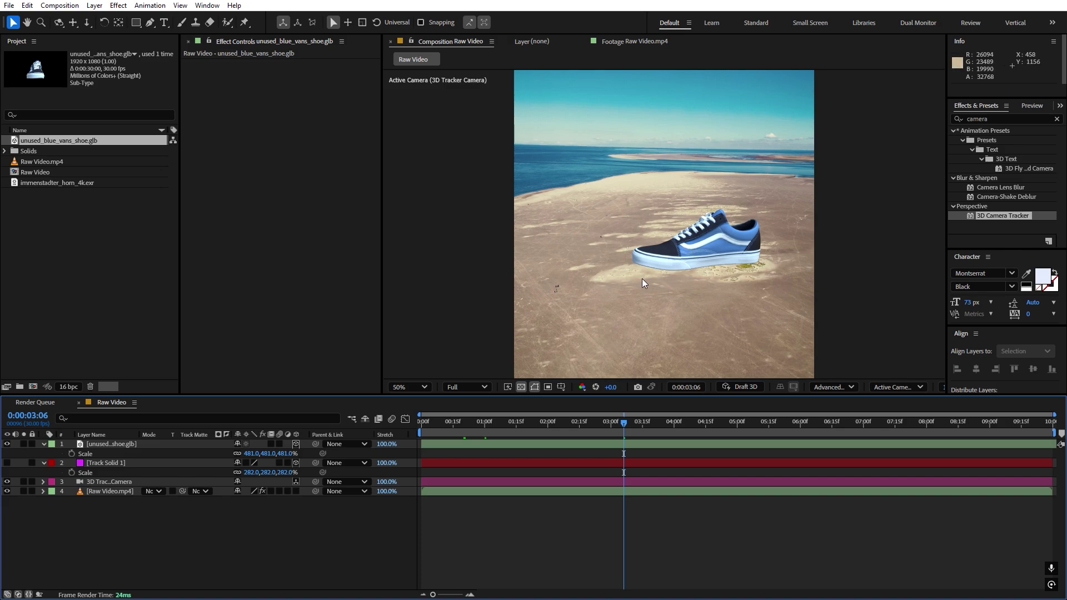
pyautogui.moveTo(586, 417); pyautogui.dragTo(495, 451)
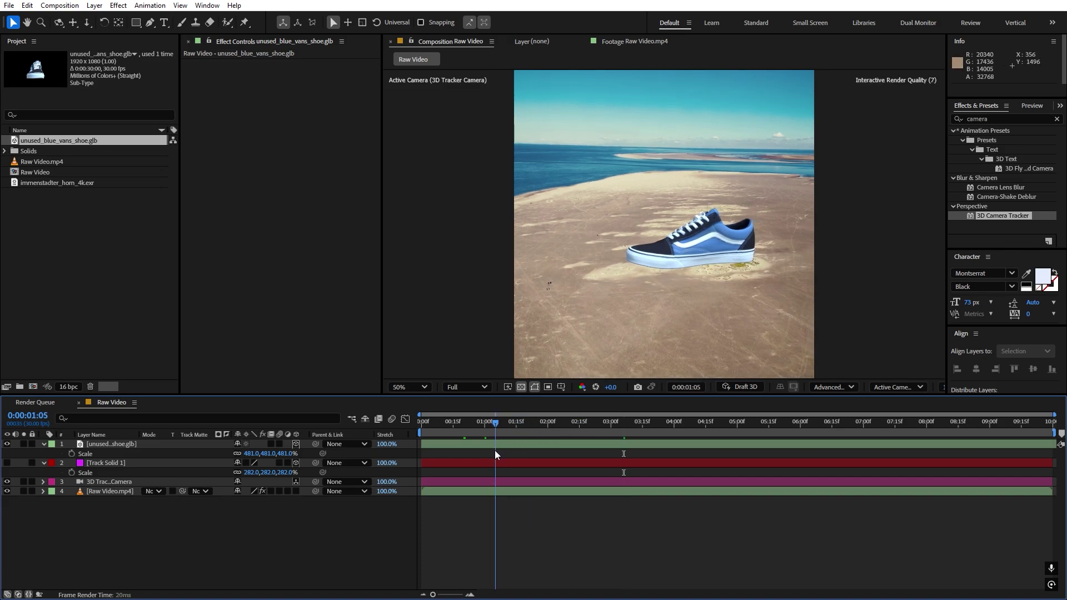
pyautogui.click(7, 463)
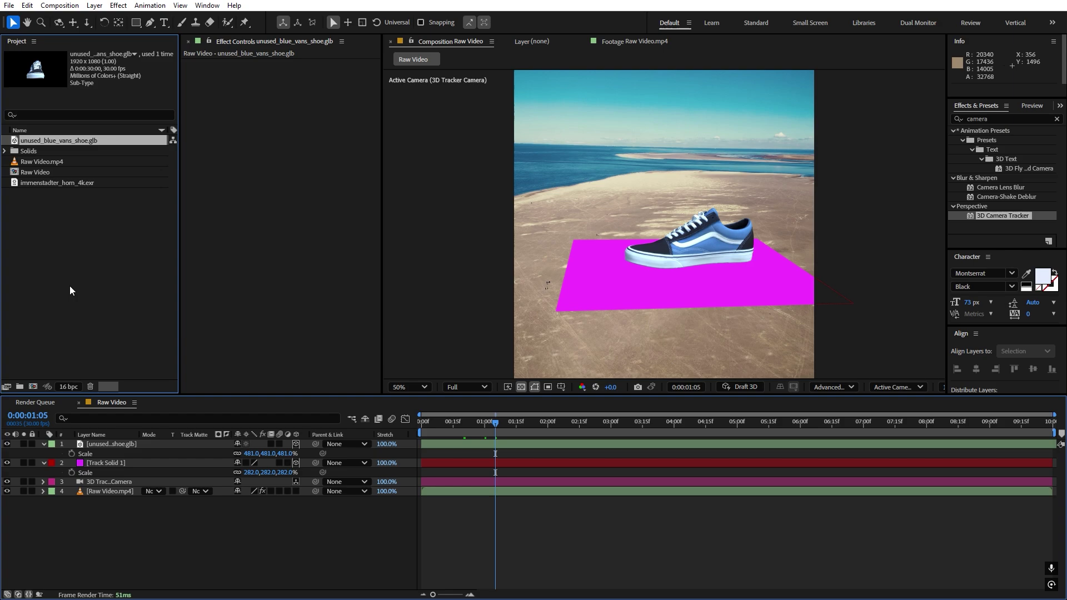
# Create an Environment light with 100% intensity, Casts Shadows enabled and 100% shadow darkness
pyautogui.click(45, 185)
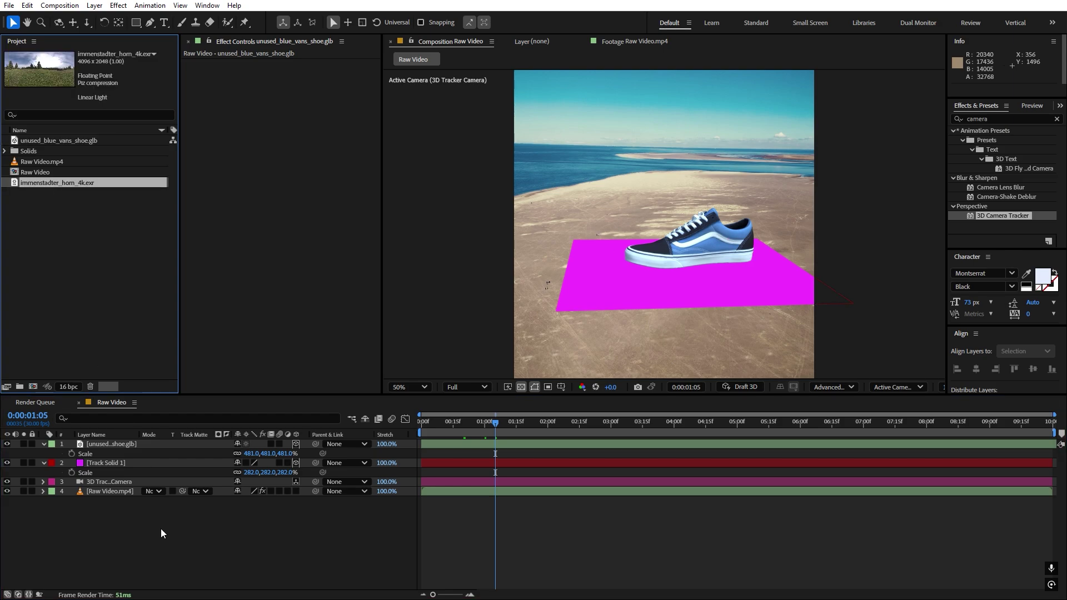
pyautogui.click(72, 535)
pyautogui.rightClick(106, 535)
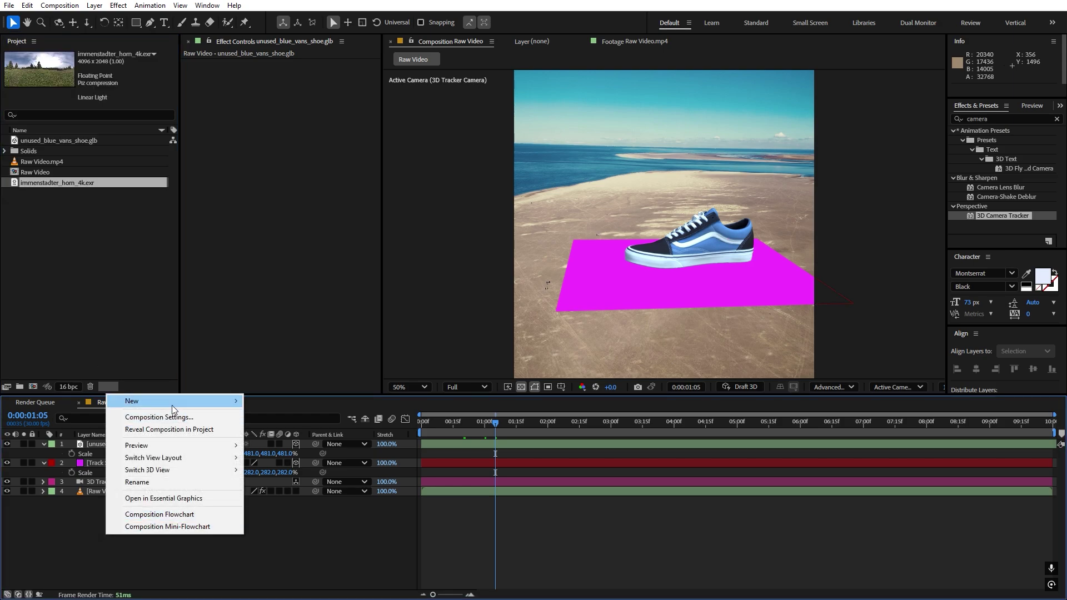
pyautogui.moveTo(170, 404)
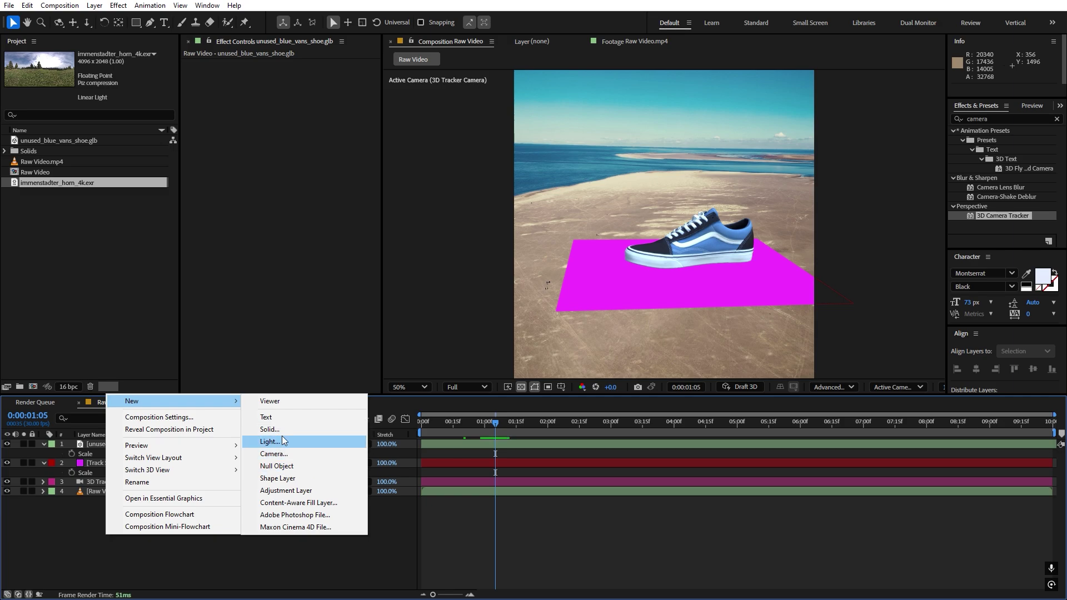
pyautogui.click(282, 439)
pyautogui.click(542, 179)
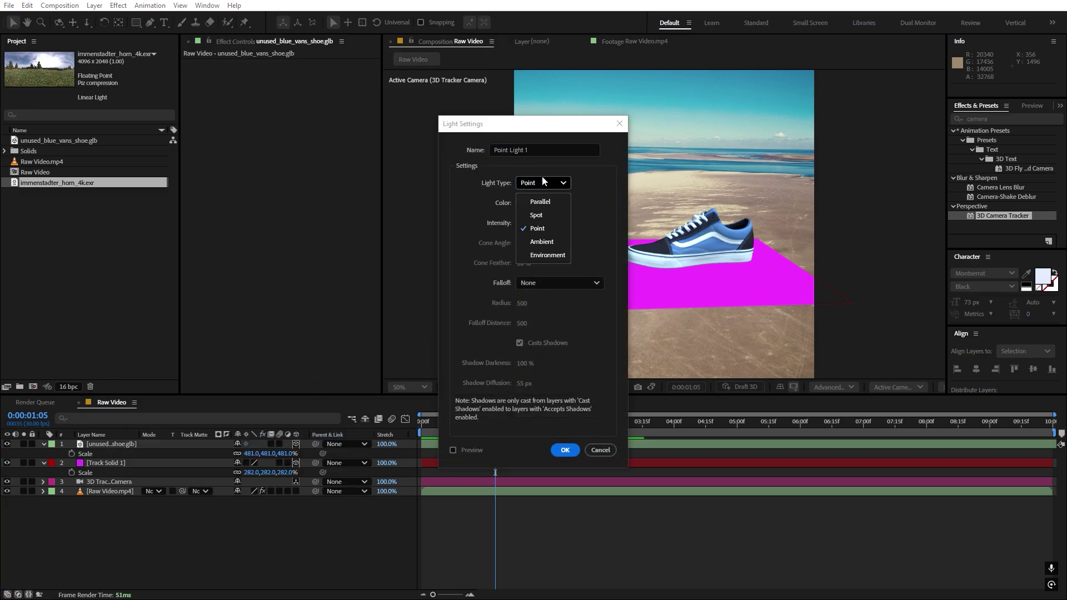
pyautogui.click(541, 255)
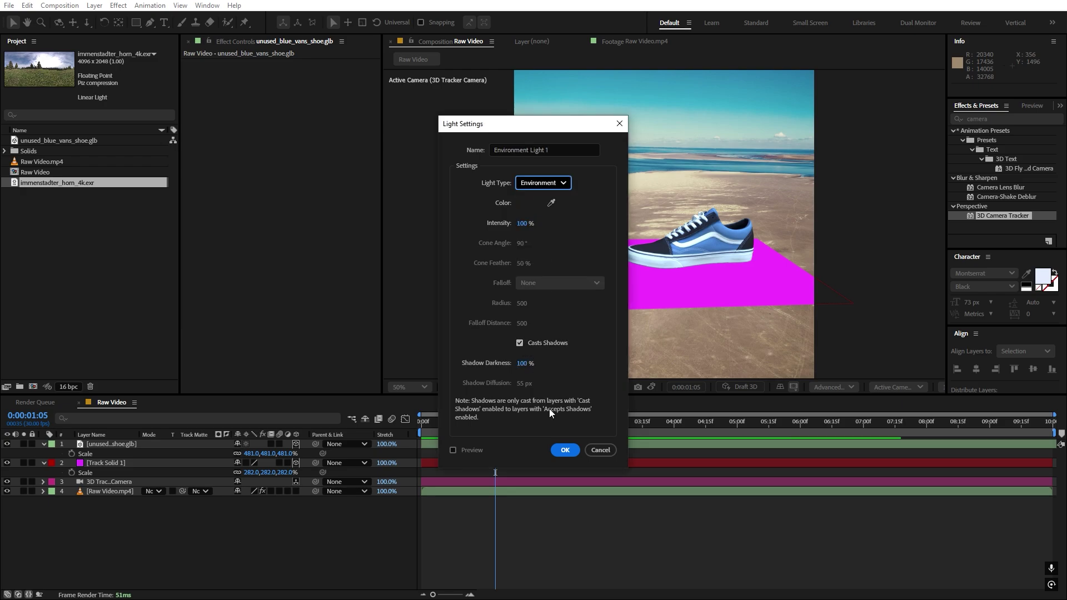
pyautogui.click(566, 451)
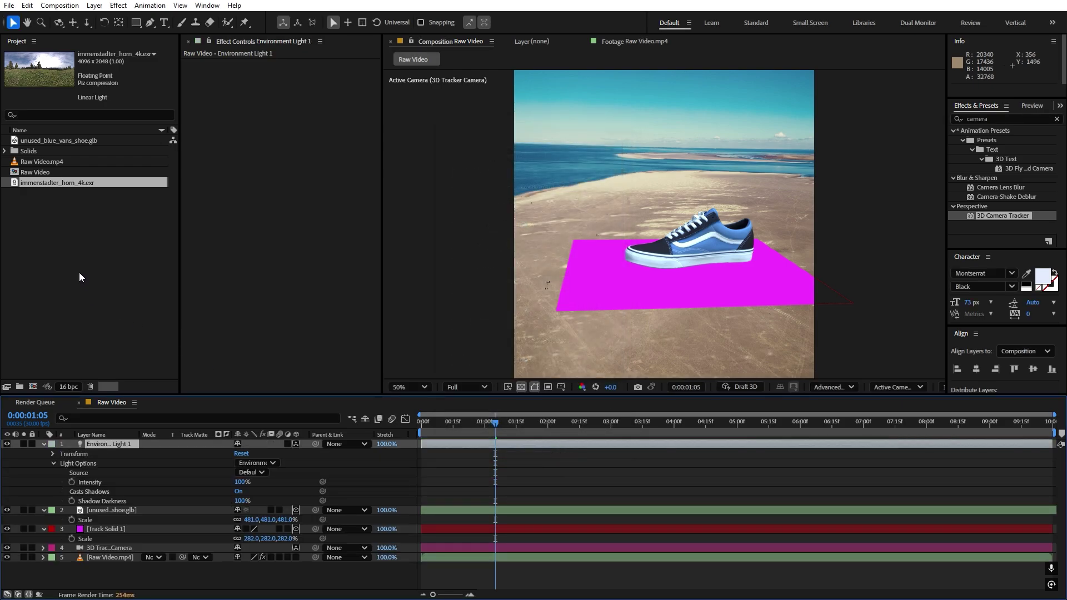
# Add immenstadter_horn_4k.exr to the composition above the environment light and hide its layer
pyautogui.click(45, 183)
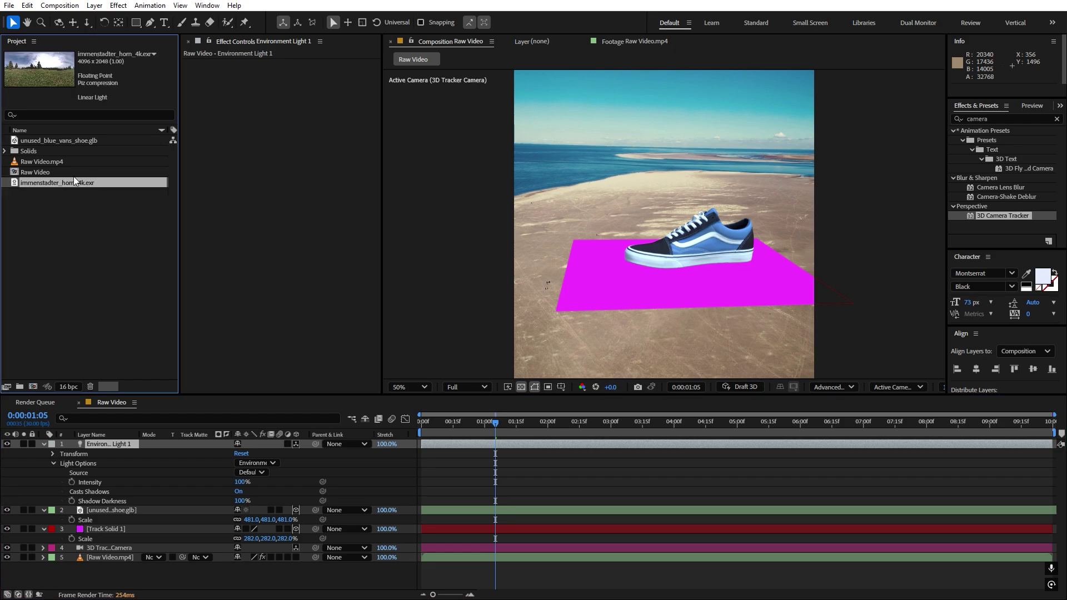
pyautogui.moveTo(64, 183); pyautogui.dragTo(99, 444)
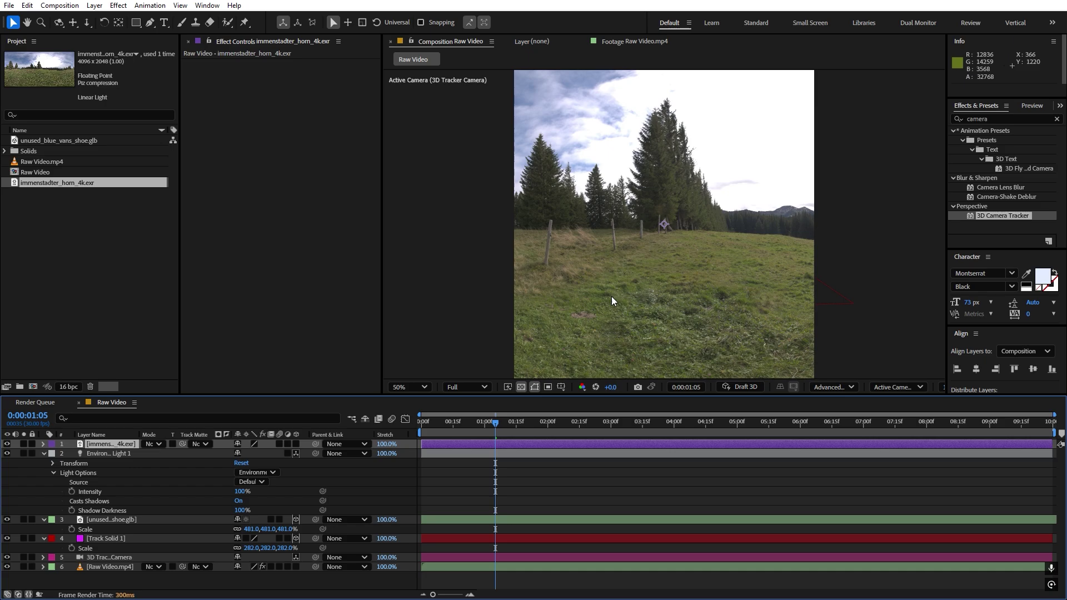
pyautogui.click(6, 444)
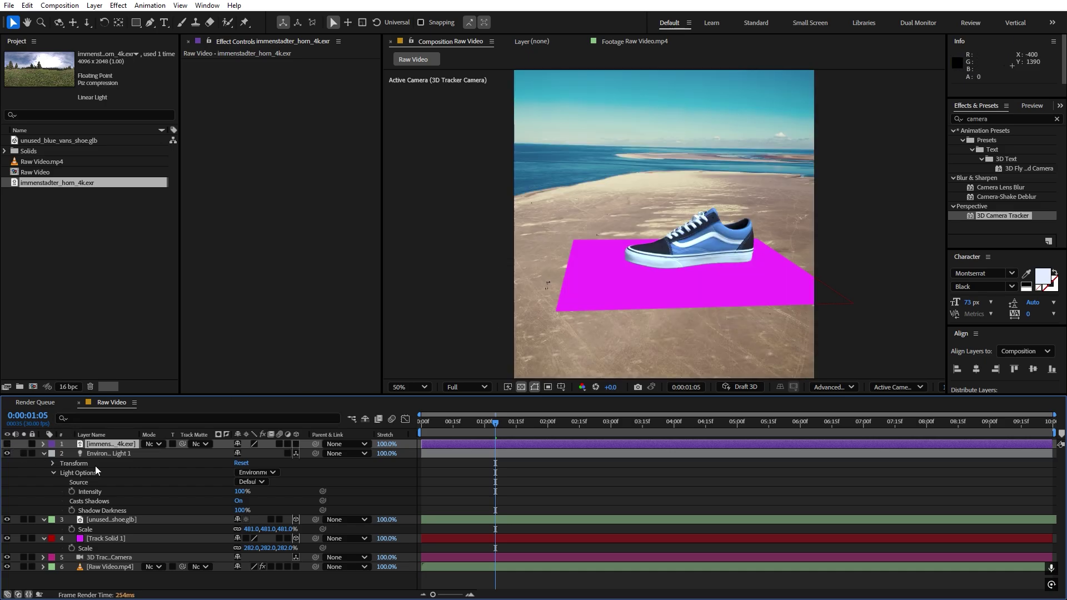
# Set the environment light's Source to immenstadter_horn_4k.exr
pyautogui.click(102, 454)
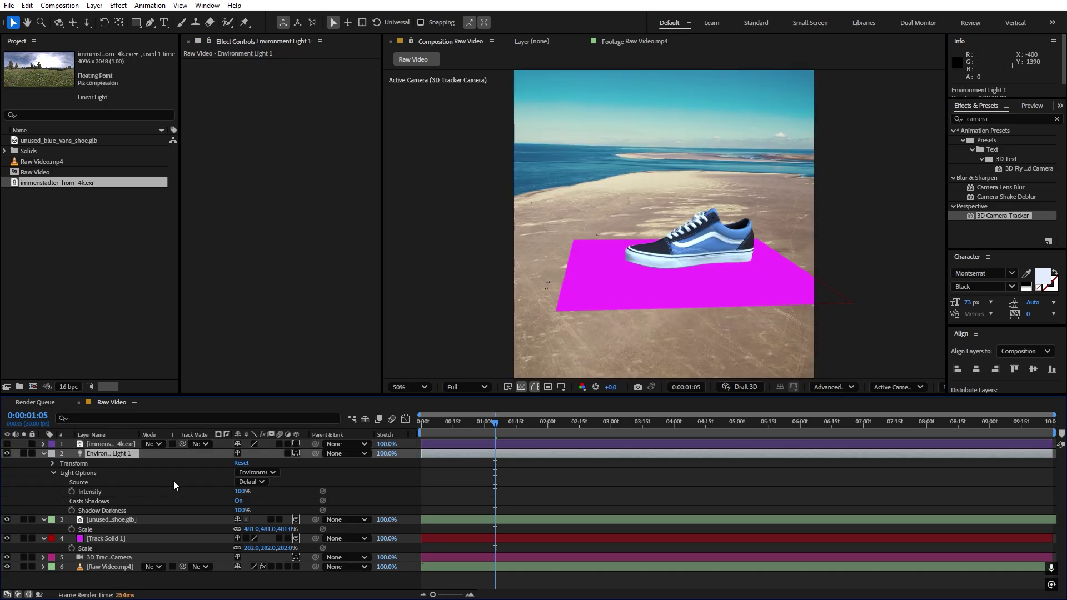
pyautogui.click(251, 482)
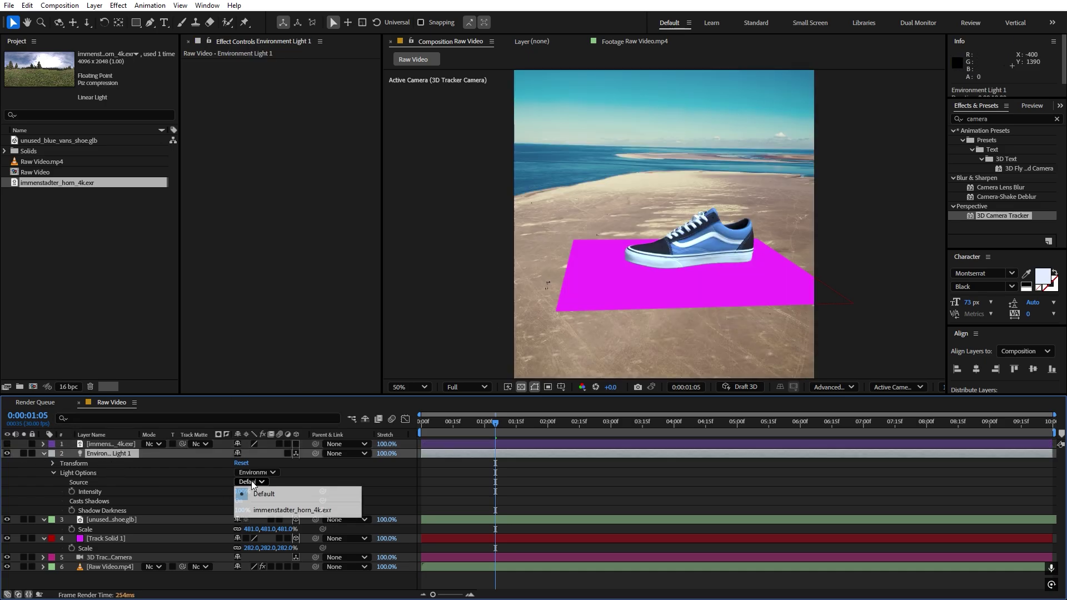
pyautogui.click(272, 511)
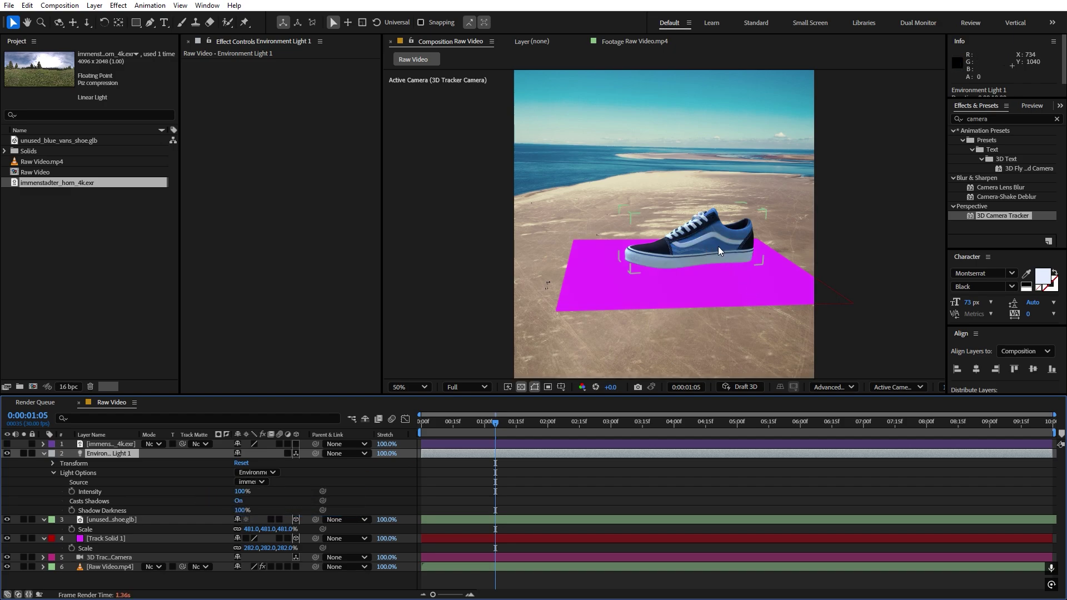
pyautogui.scroll(1, 718, 246)
pyautogui.scroll(-1, 718, 246)
# Rotate the environment light to X Rotation 111° and Y Rotation 20°, and inspect the lighting on the shoe up close
pyautogui.press('r')
pyautogui.click(167, 470)
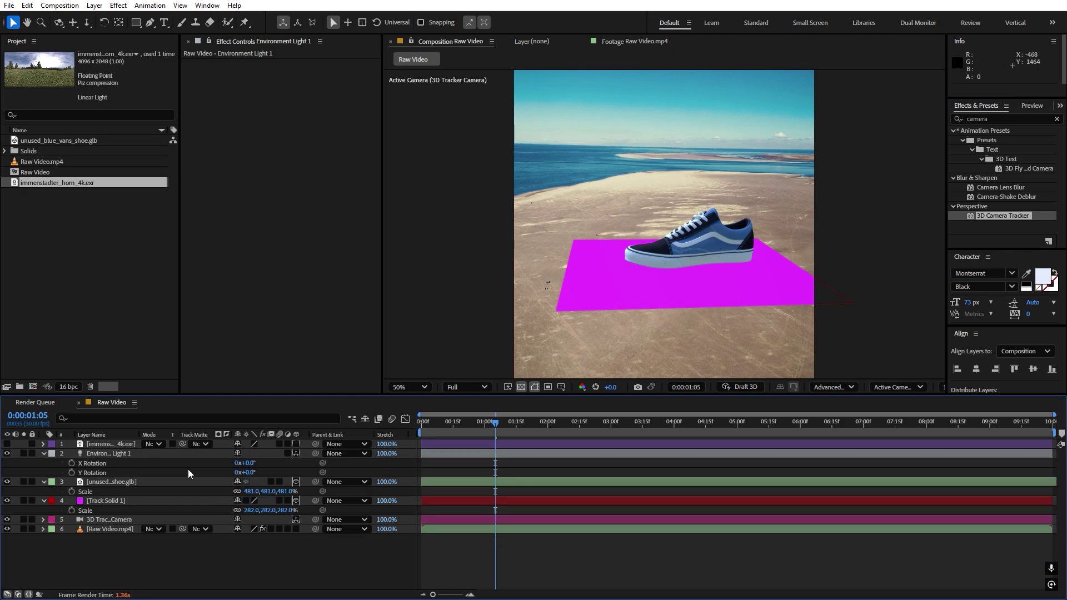
pyautogui.moveTo(249, 468)
pyautogui.mouseDown()
pyautogui.moveTo(326, 466)
pyautogui.moveTo(240, 473)
pyautogui.moveTo(256, 473)
pyautogui.moveTo(232, 463)
pyautogui.moveTo(256, 463)
pyautogui.mouseUp()
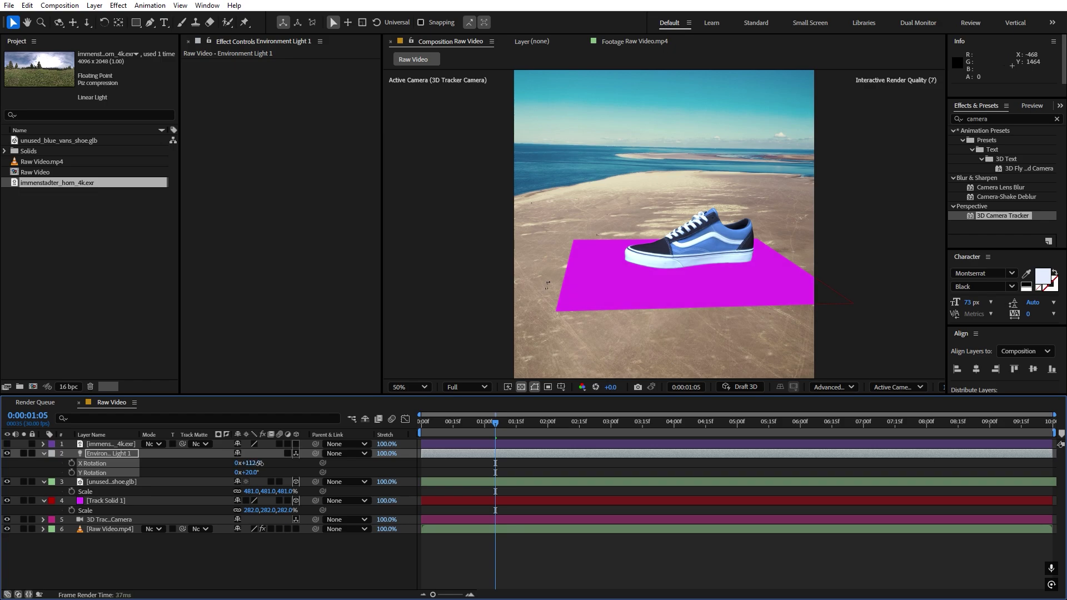
pyautogui.press('.')
pyautogui.moveTo(637, 286); pyautogui.dragTo(640, 234)
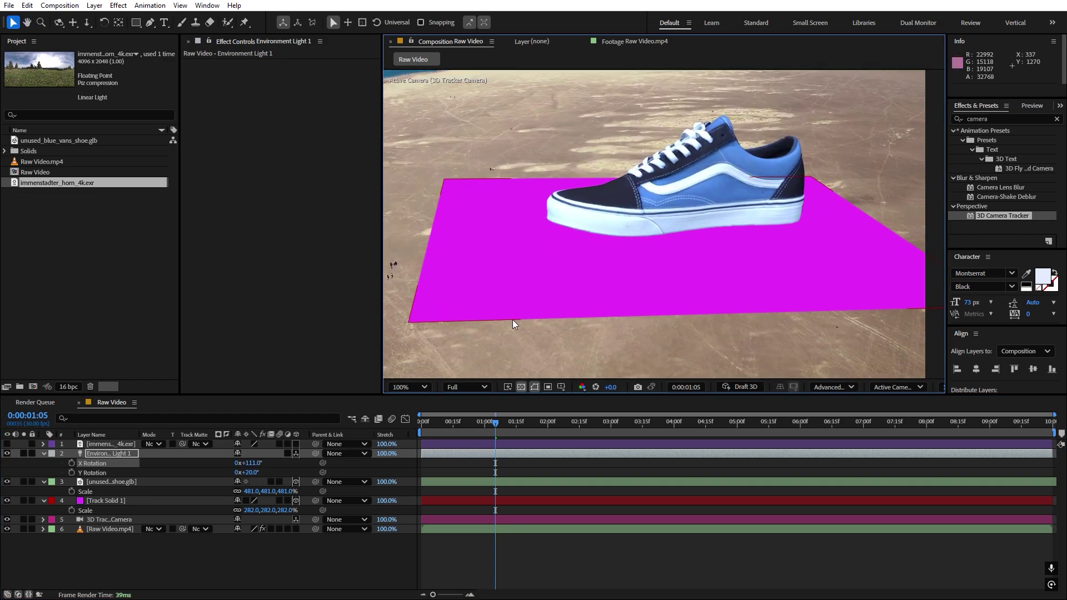
pyautogui.press(',')
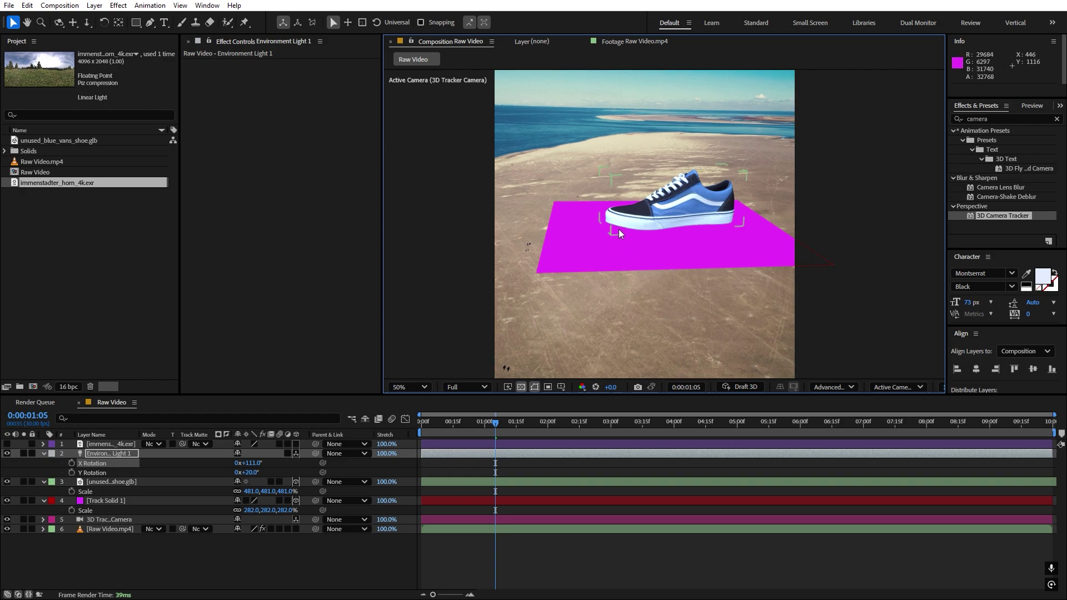
# Fit the shadow casting box to the scene in the Advanced 3D render options and inspect the shadow under the shoe
pyautogui.click(845, 387)
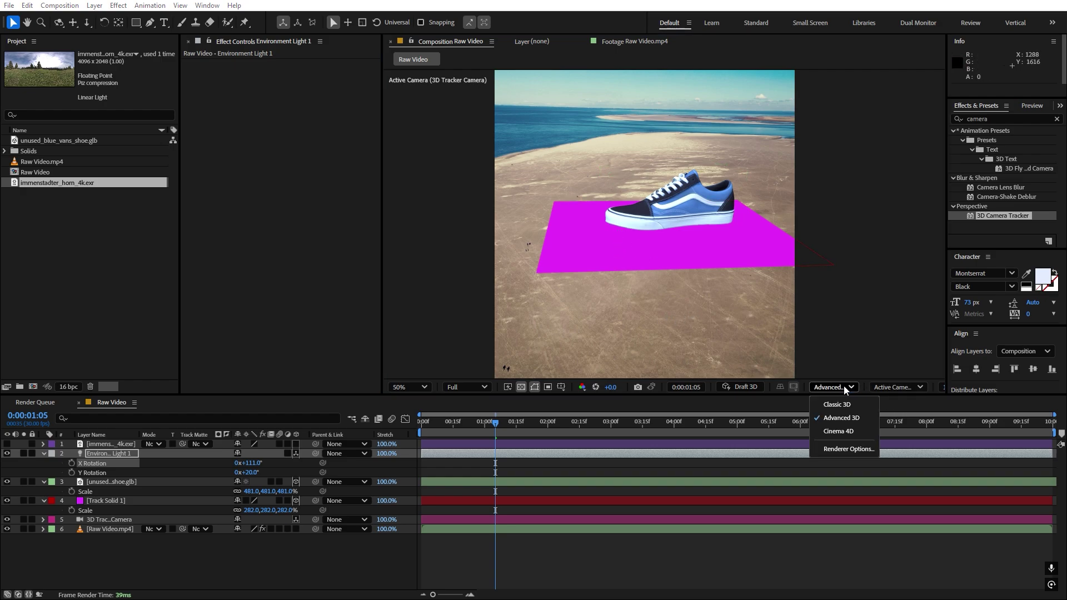
pyautogui.click(847, 449)
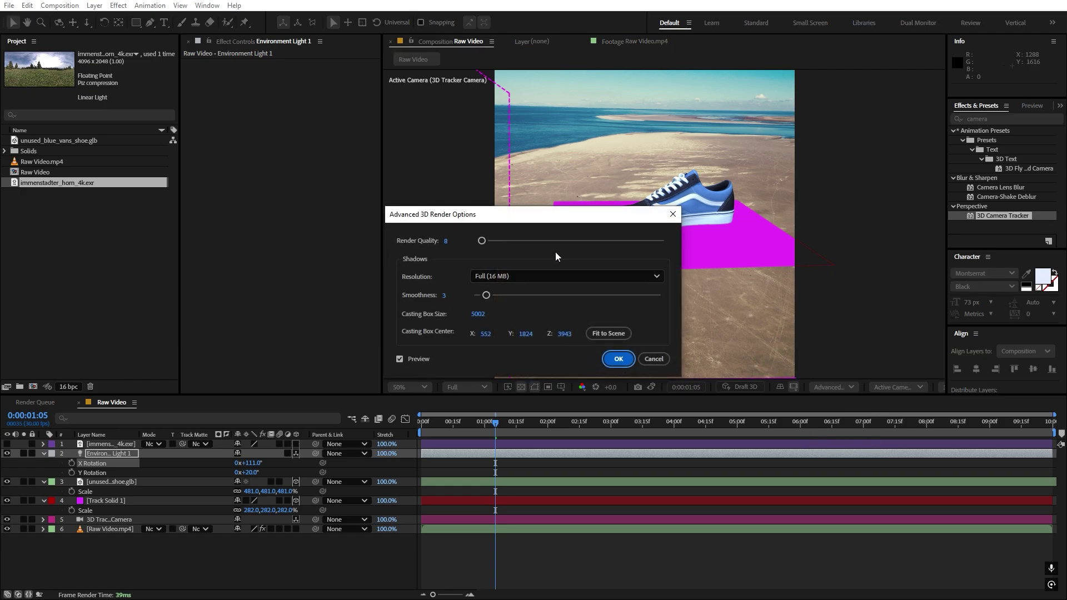
pyautogui.moveTo(559, 217); pyautogui.dragTo(436, 206)
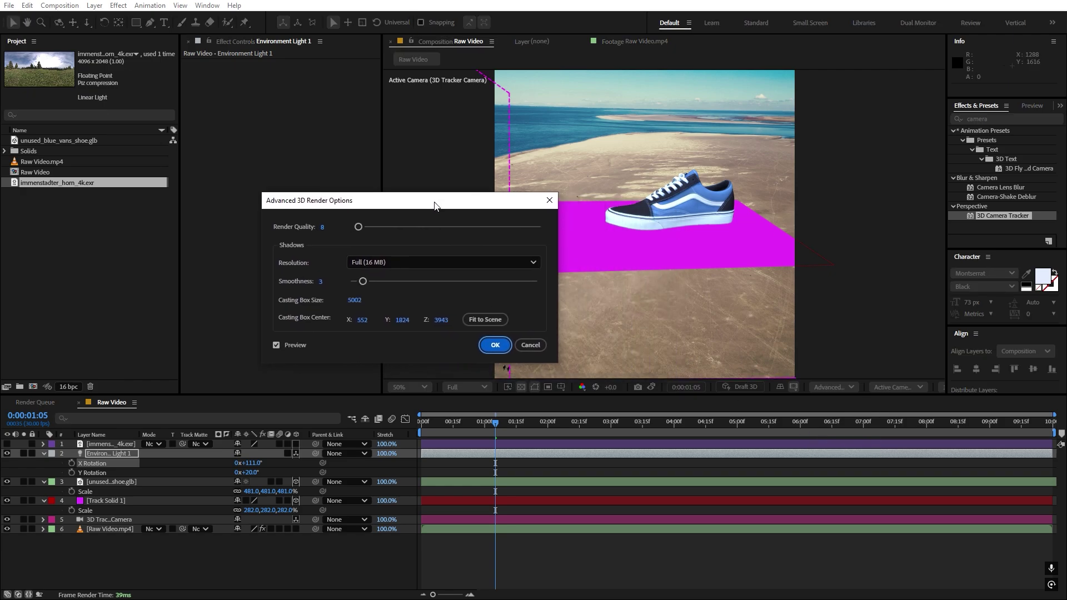
pyautogui.click(491, 320)
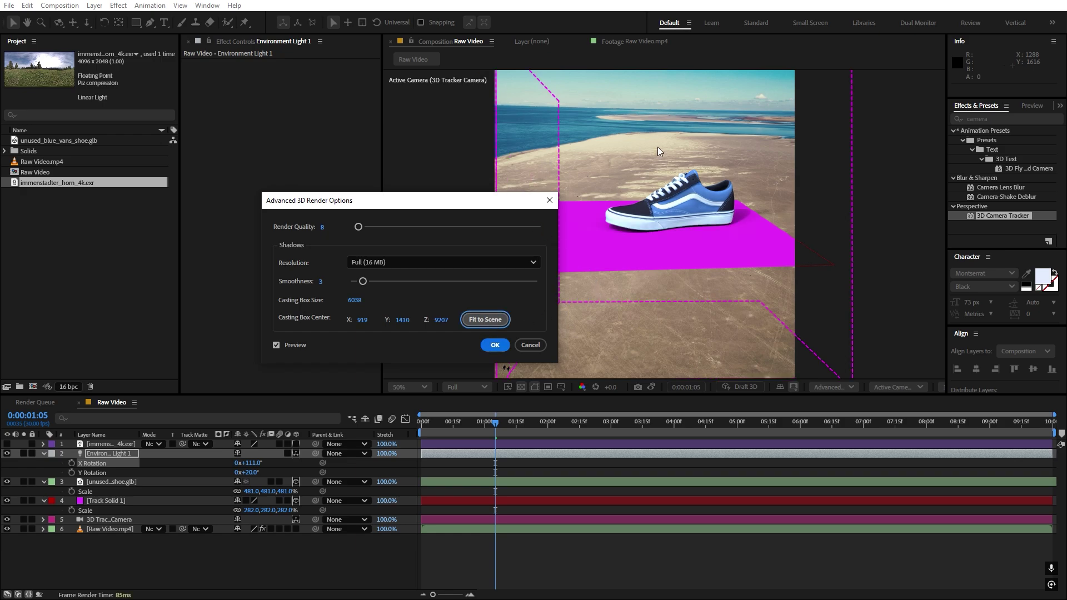
pyautogui.click(495, 346)
pyautogui.scroll(4, 672, 235)
pyautogui.moveTo(713, 234); pyautogui.dragTo(597, 269)
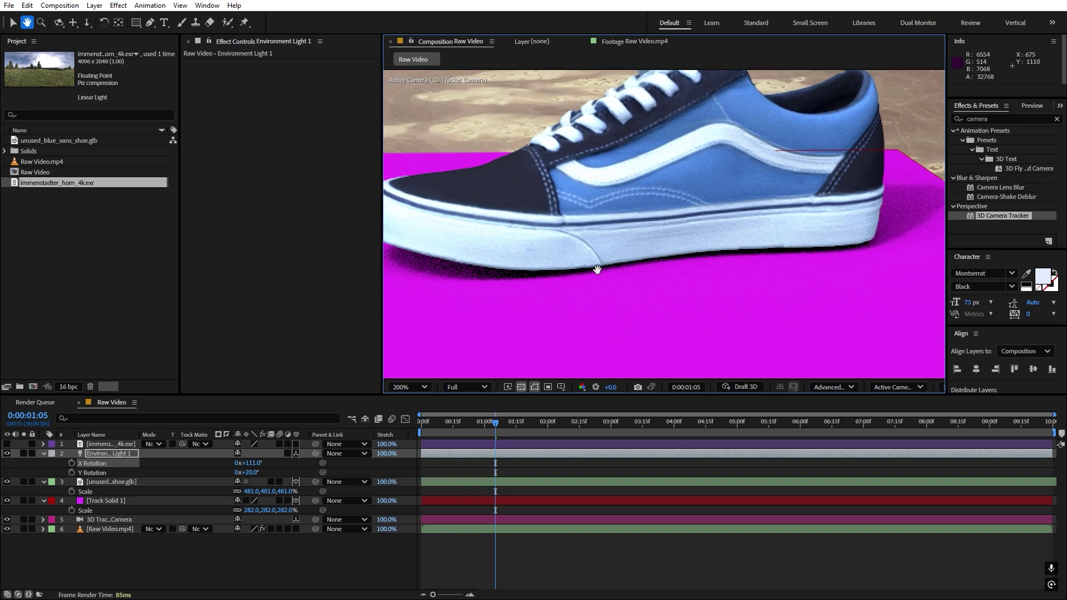
# Enlarge the track solid to a scale of about 469.6% by 537.6% so it covers the sand around the shoe
pyautogui.scroll(-4, 597, 270)
pyautogui.press('v')
pyautogui.click(713, 274)
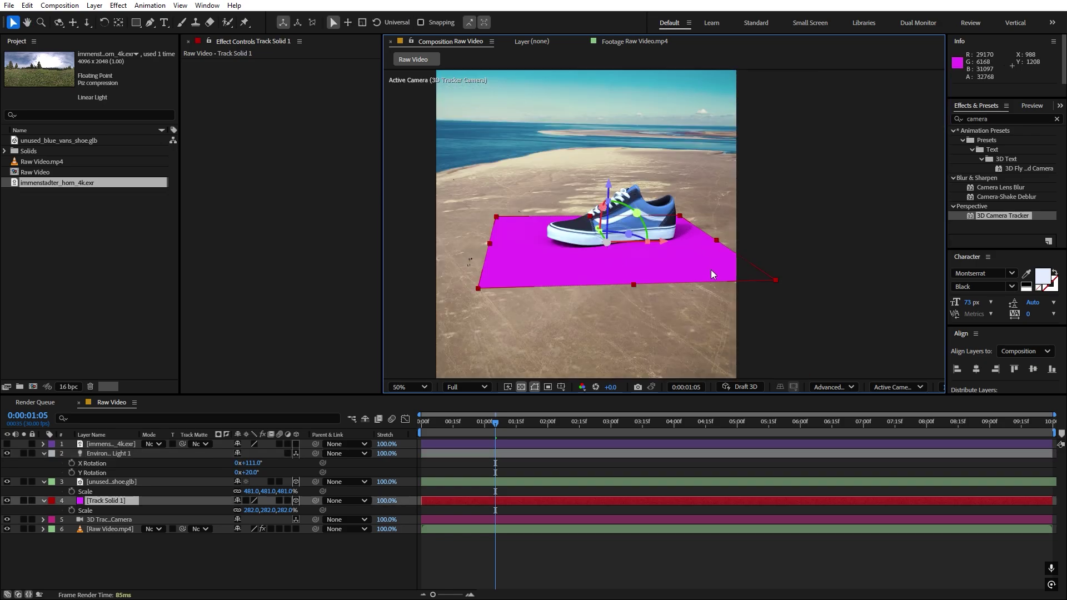
pyautogui.moveTo(717, 240); pyautogui.dragTo(763, 236)
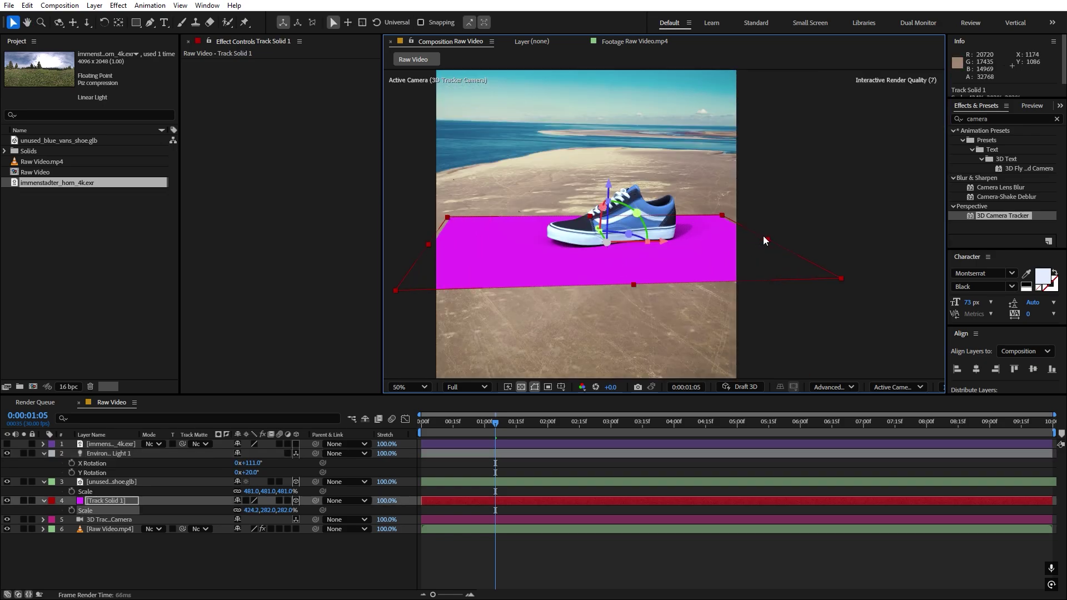
pyautogui.moveTo(447, 217); pyautogui.dragTo(443, 199)
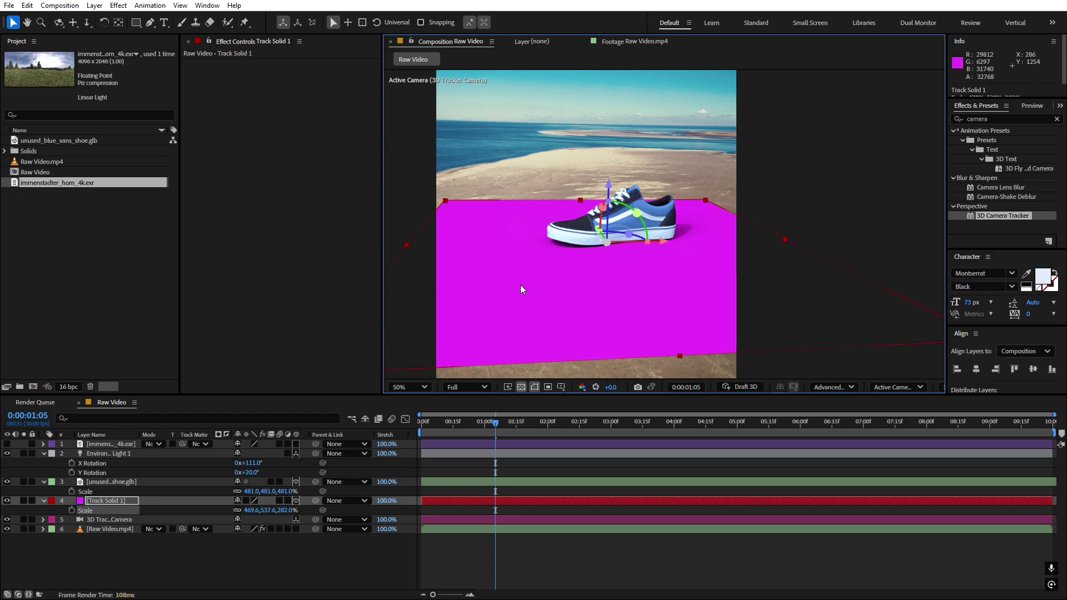
# Set Accepts Shadows to Only in the track solid's material options, and collapse and deselect the layer
pyautogui.click(44, 501)
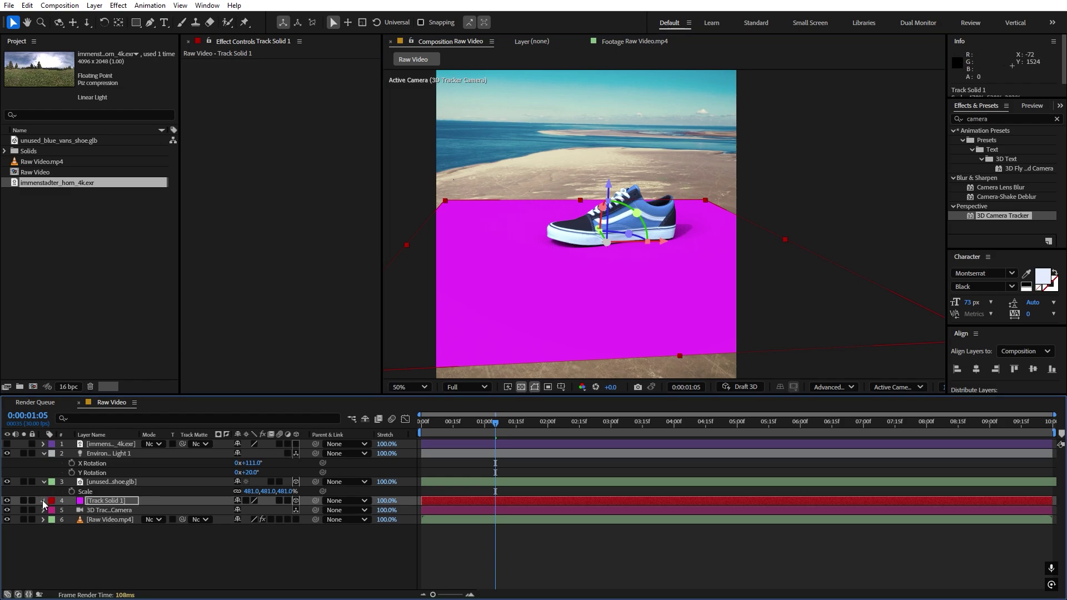
pyautogui.click(44, 502)
pyautogui.click(52, 510)
pyautogui.scroll(-2, 48, 530)
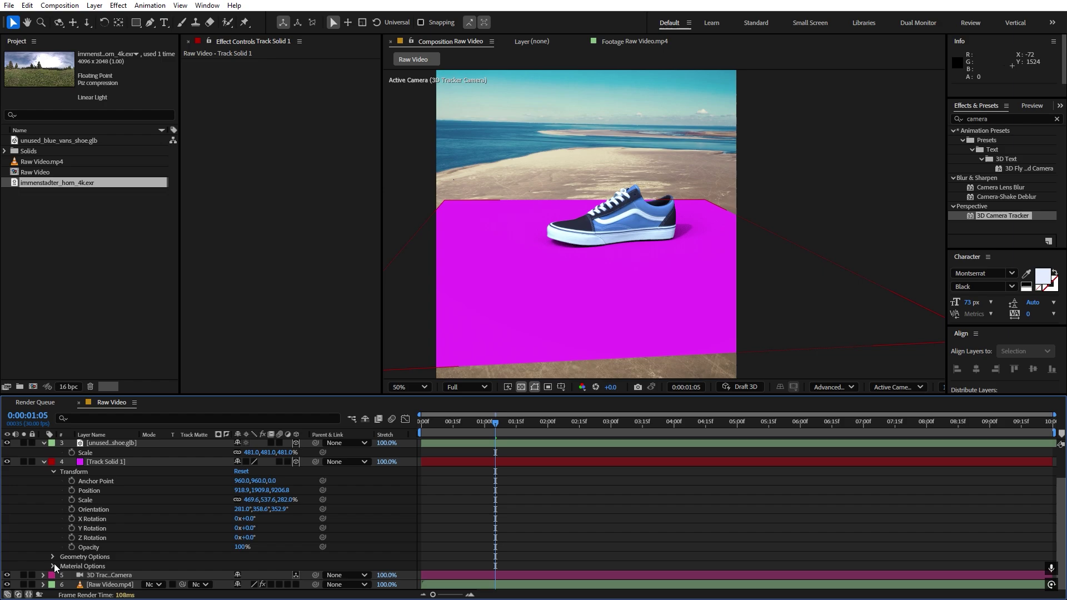
pyautogui.click(53, 566)
pyautogui.scroll(-4, 45, 542)
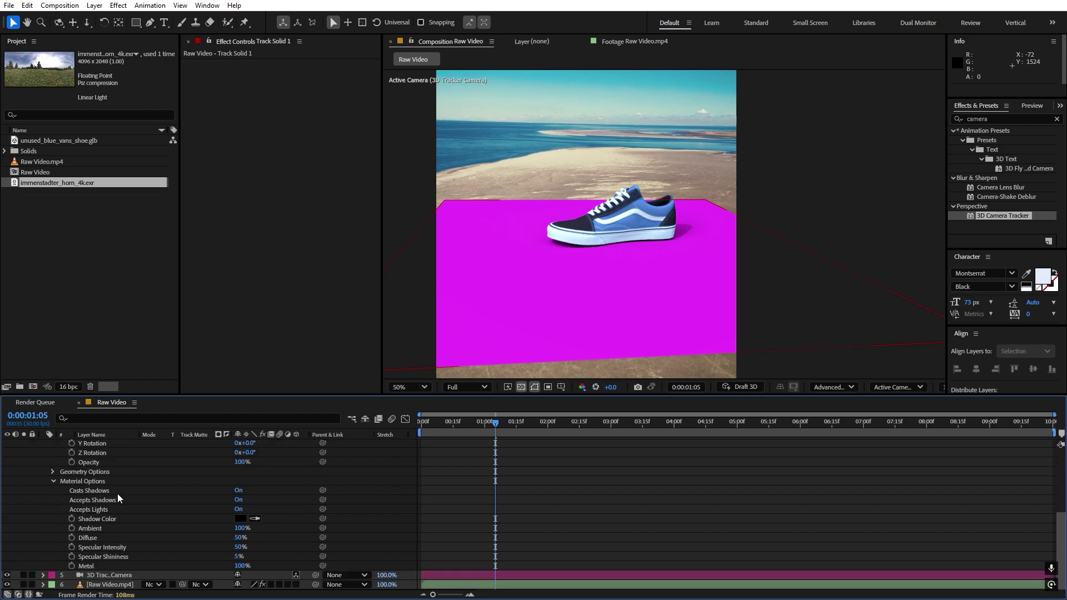
pyautogui.click(89, 498)
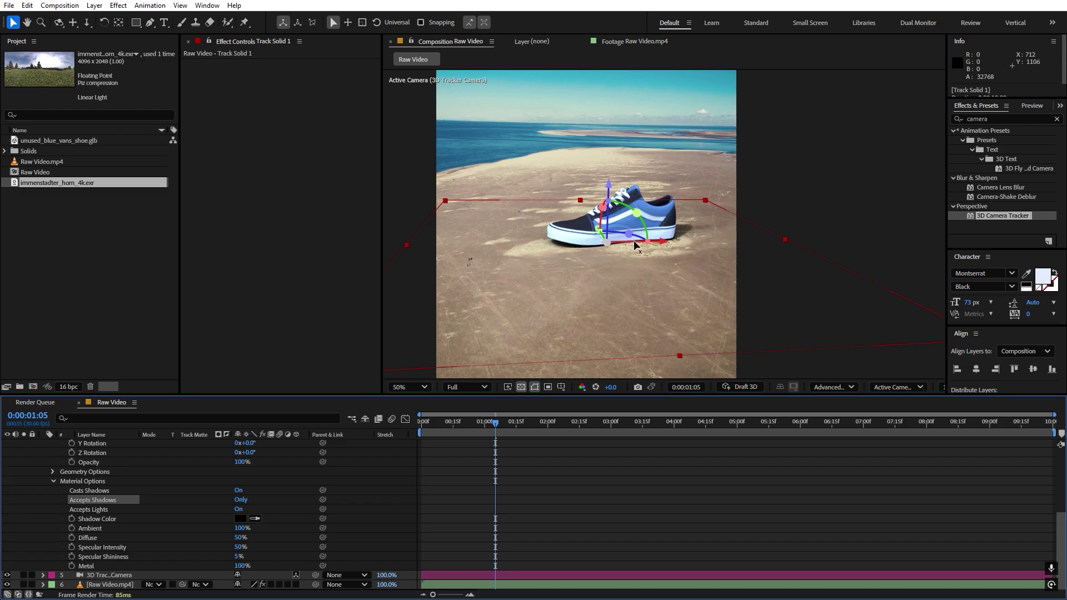
pyautogui.scroll(5, 64, 512)
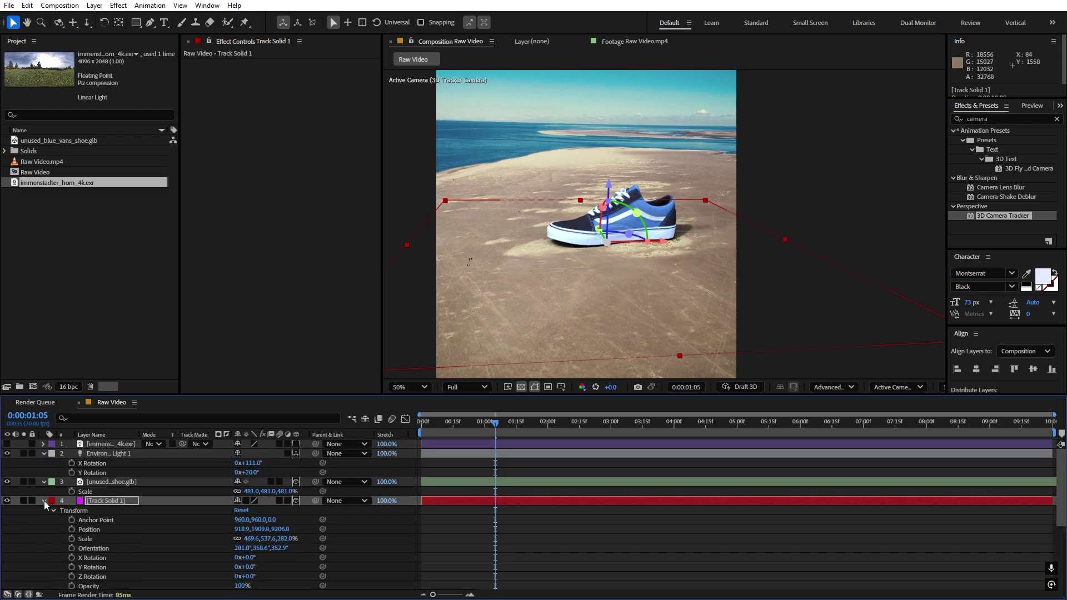
pyautogui.click(44, 500)
pyautogui.click(119, 543)
# Preview the shot and adjust the environment light to X Rotation 128° and Y Rotation 23°
pyautogui.press('space')
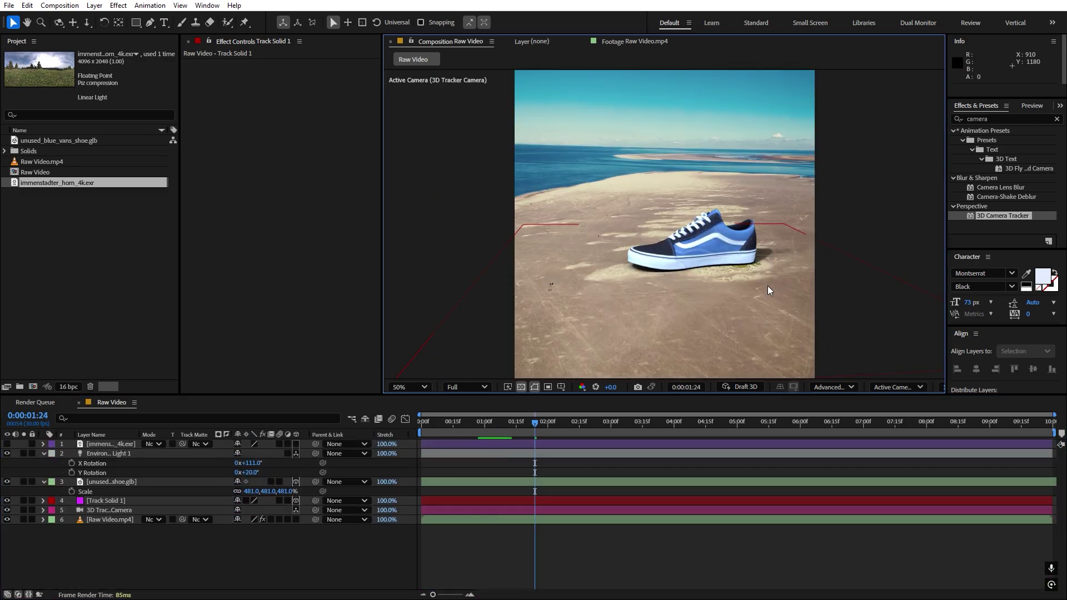
pyautogui.scroll(1, 759, 284)
pyautogui.scroll(-1, 686, 273)
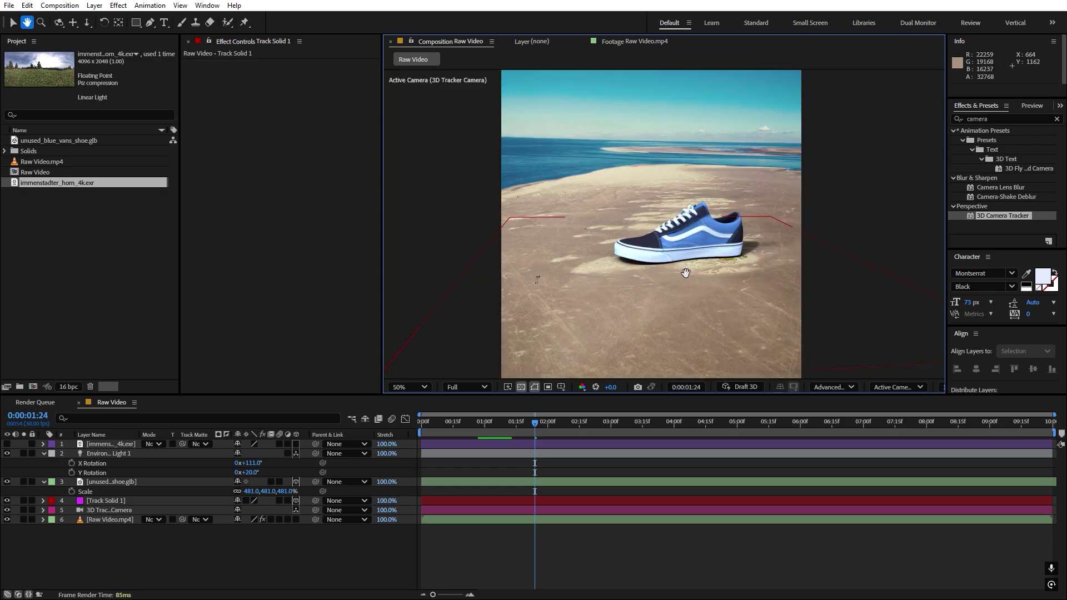
pyautogui.moveTo(686, 273); pyautogui.dragTo(621, 295)
pyautogui.press('v')
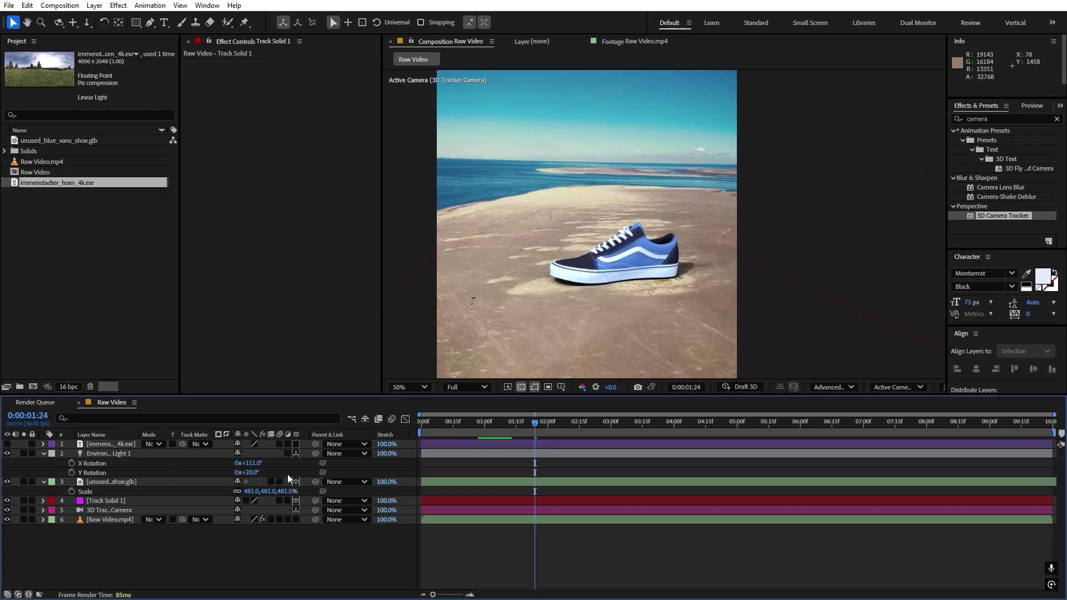
pyautogui.moveTo(250, 472)
pyautogui.mouseDown()
pyautogui.moveTo(272, 465)
pyautogui.moveTo(245, 472)
pyautogui.moveTo(257, 473)
pyautogui.mouseUp()
pyautogui.click(637, 539)
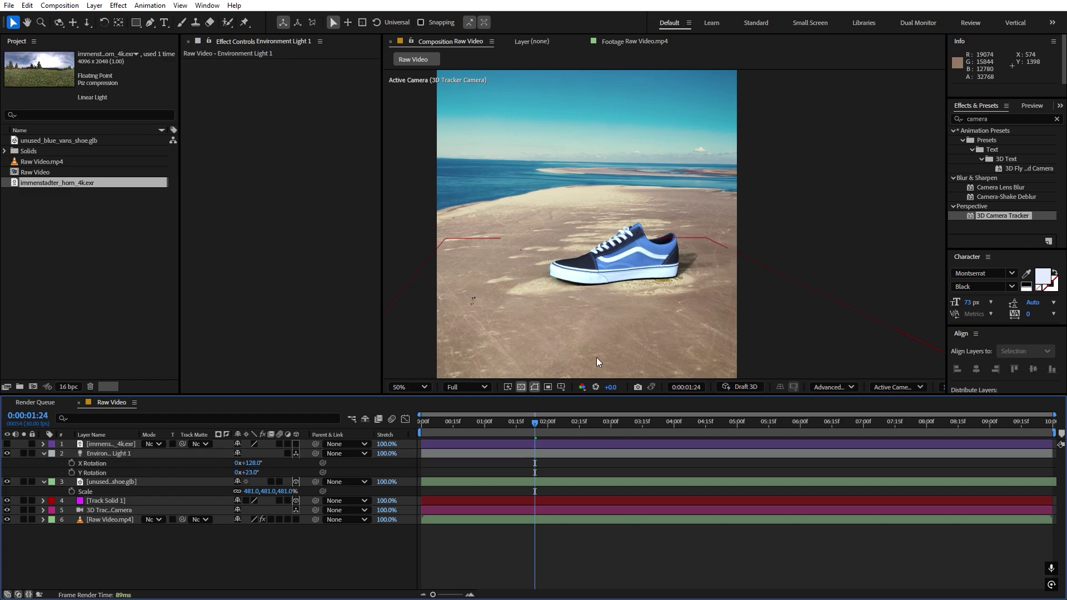
# Create keyframes for the shoe's Position and X, Y and Z Rotation, and move them to the start of the timeline
pyautogui.moveTo(609, 333); pyautogui.dragTo(586, 260)
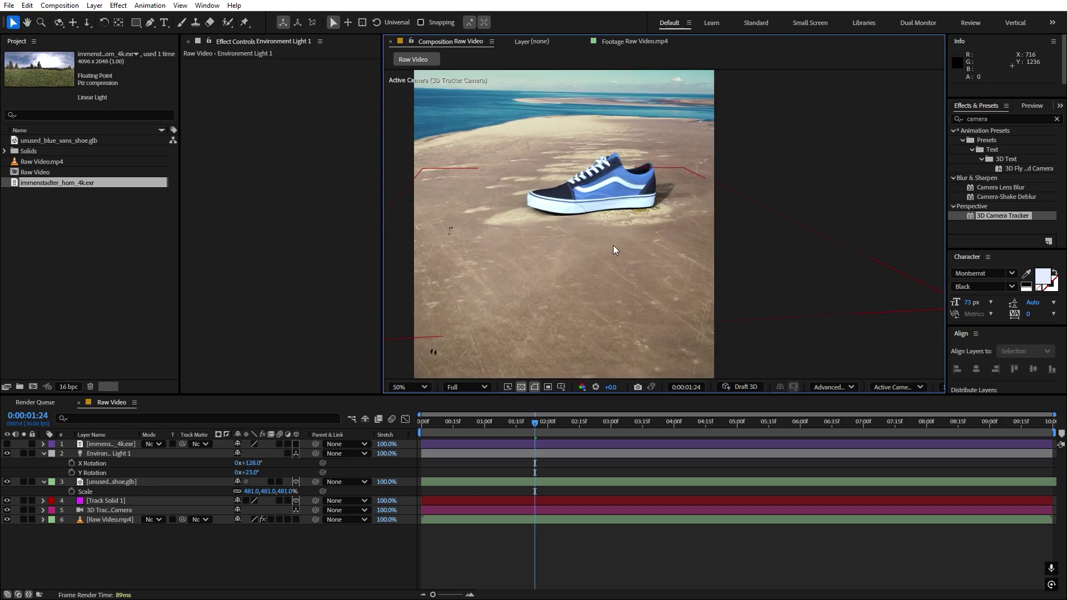
pyautogui.click(410, 388)
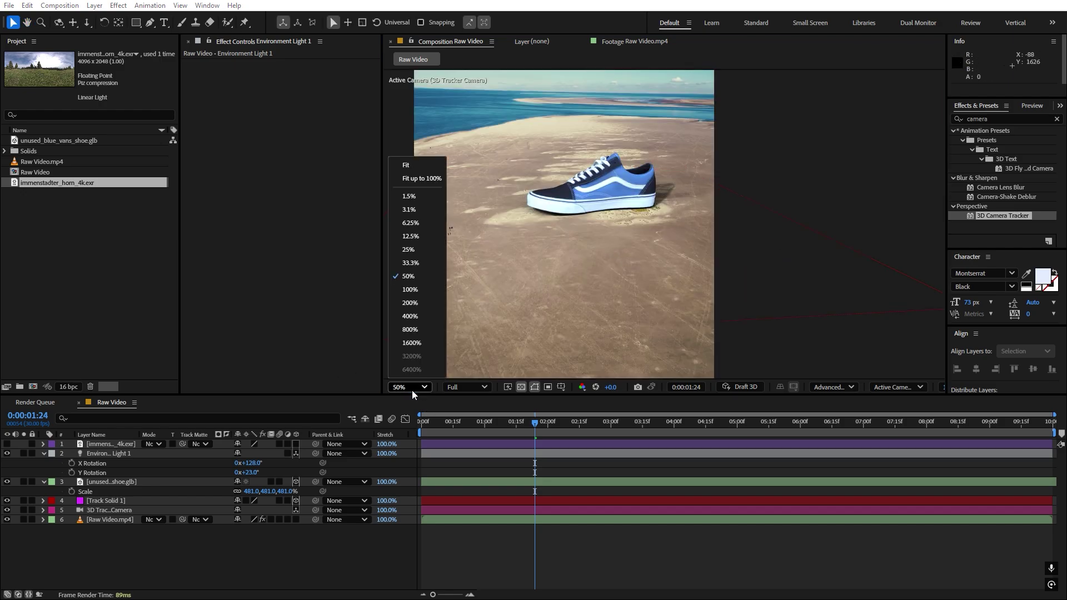
pyautogui.click(418, 178)
pyautogui.click(688, 230)
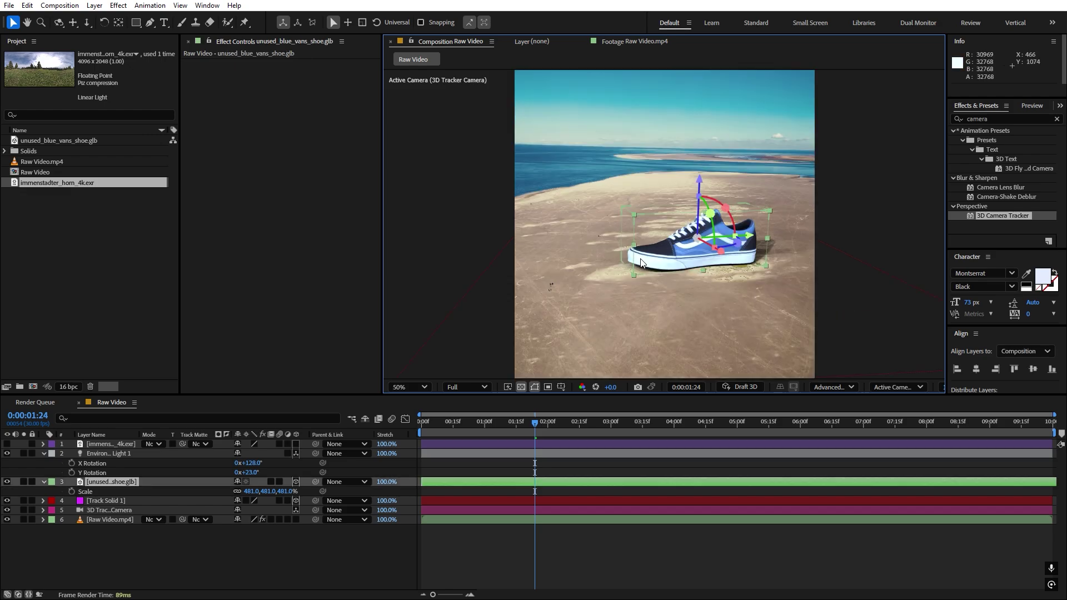
pyautogui.press('p')
pyautogui.click(76, 493)
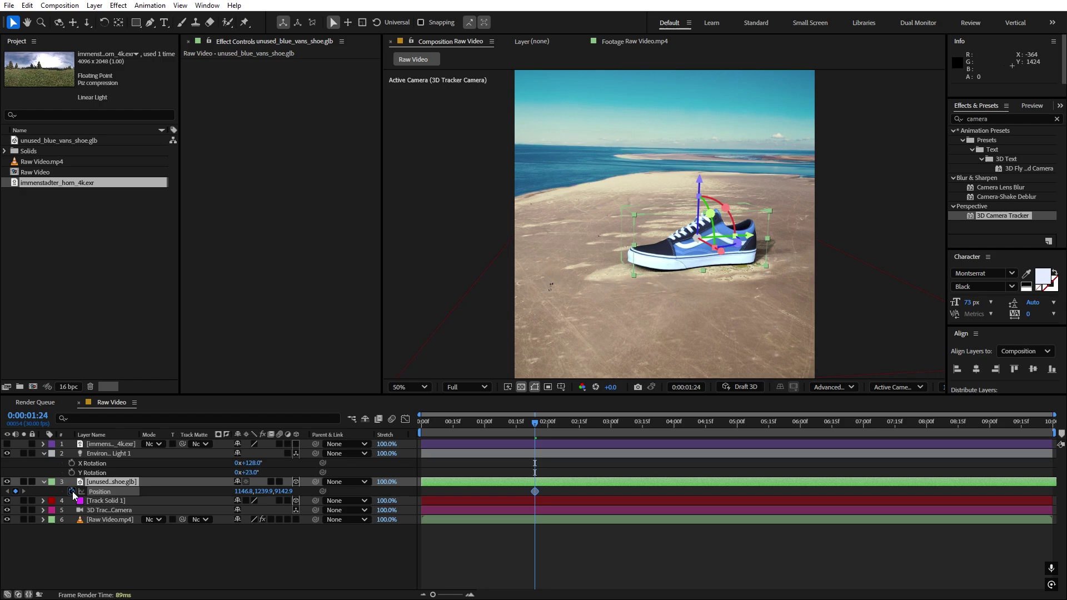
pyautogui.press('r')
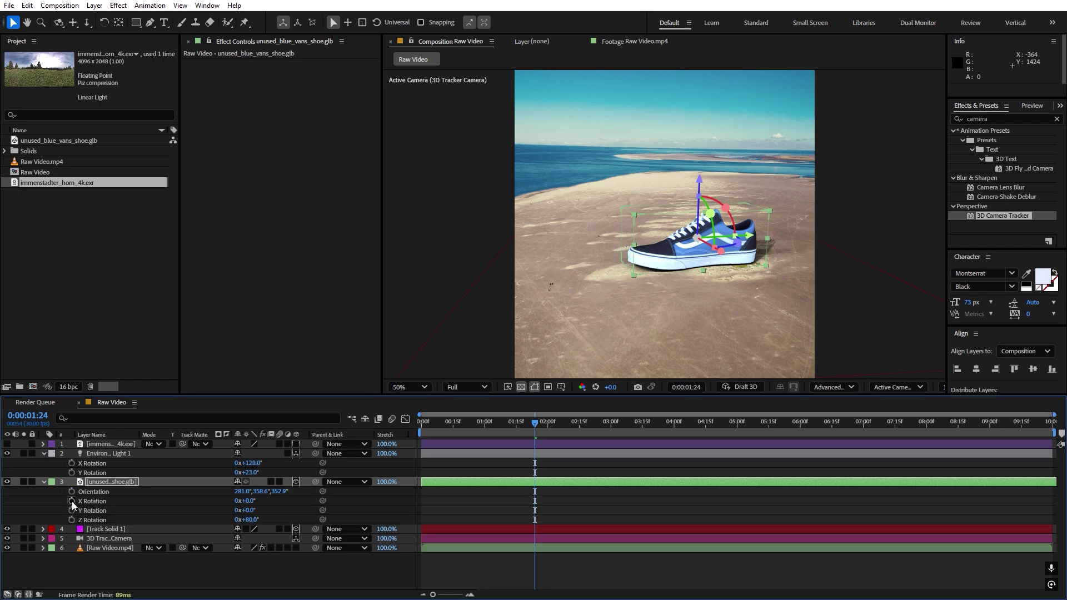
pyautogui.moveTo(72, 501); pyautogui.dragTo(75, 525)
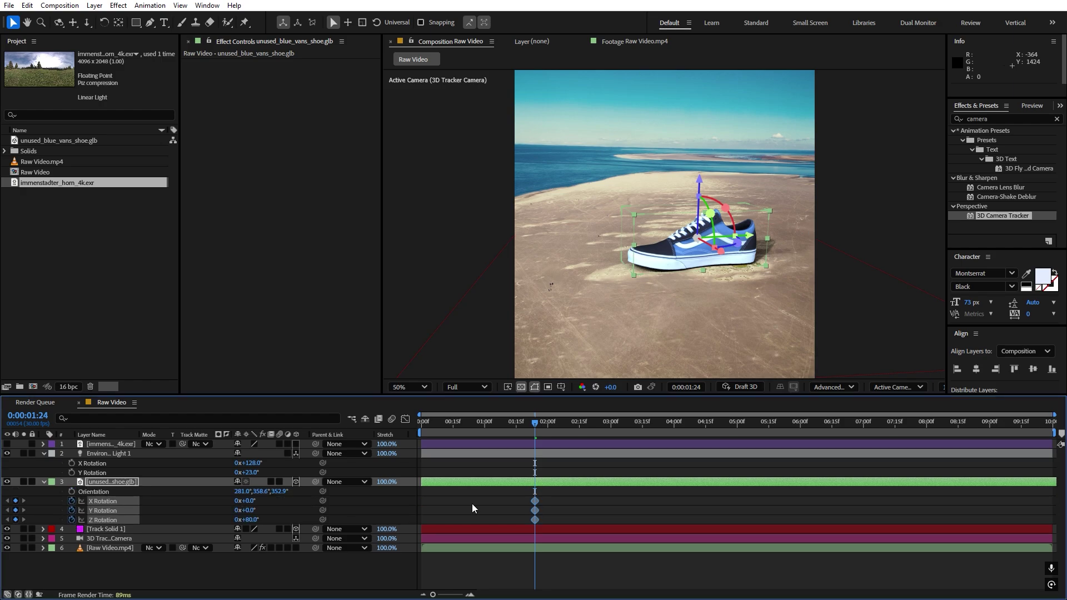
pyautogui.hotkey('alt', 'shift', 'p')
pyautogui.moveTo(555, 493); pyautogui.dragTo(503, 499)
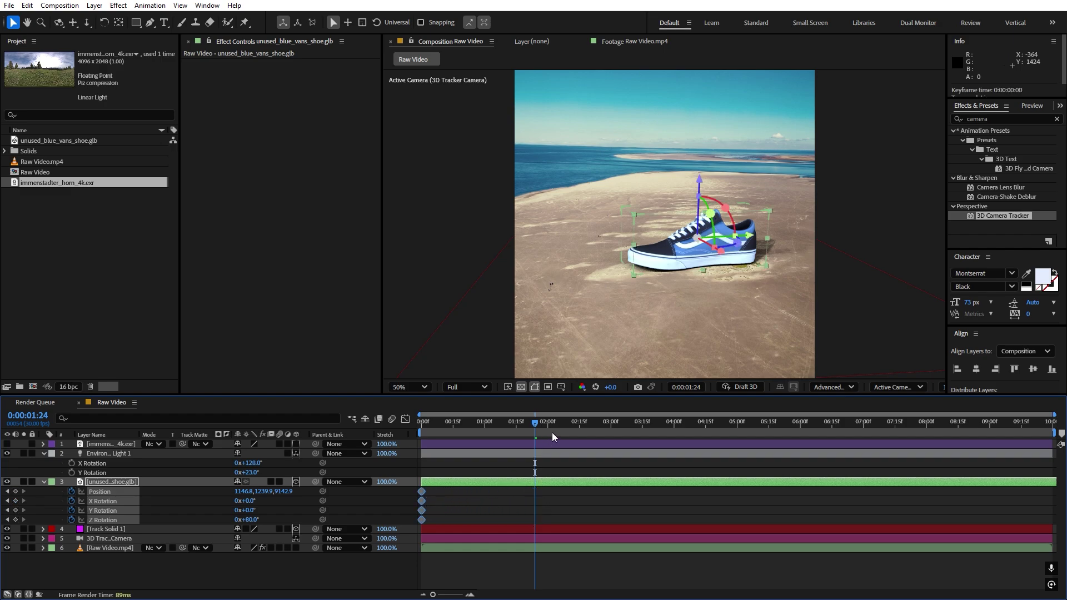
# At 0:00:03:00, raise the shoe above the sand to a Position of about 1176, 54.7, 8912.6
pyautogui.moveTo(541, 425); pyautogui.dragTo(609, 432)
pyautogui.click(486, 506)
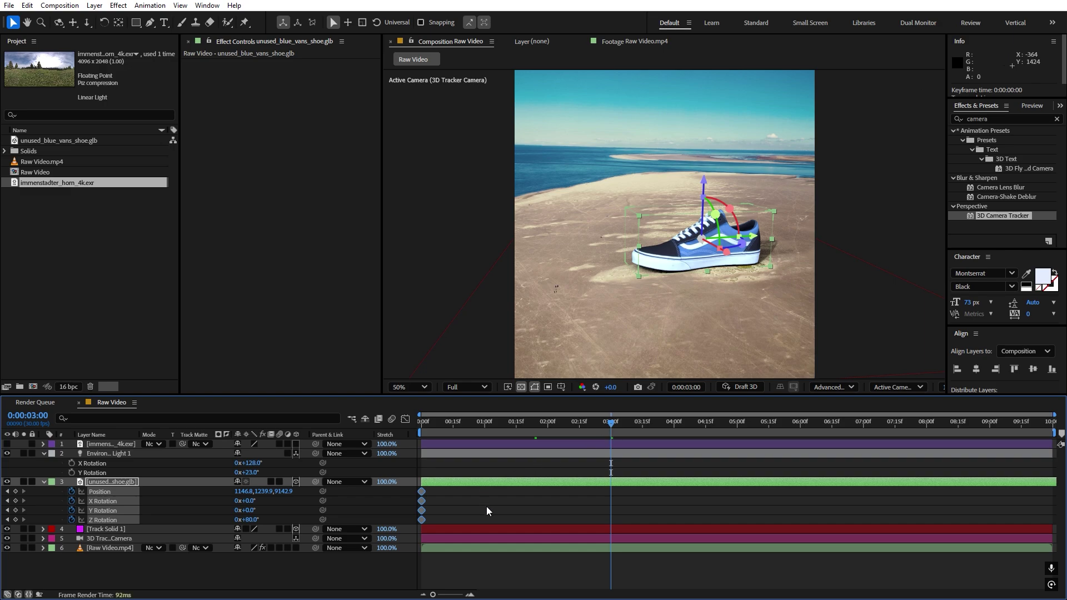
pyautogui.click(492, 484)
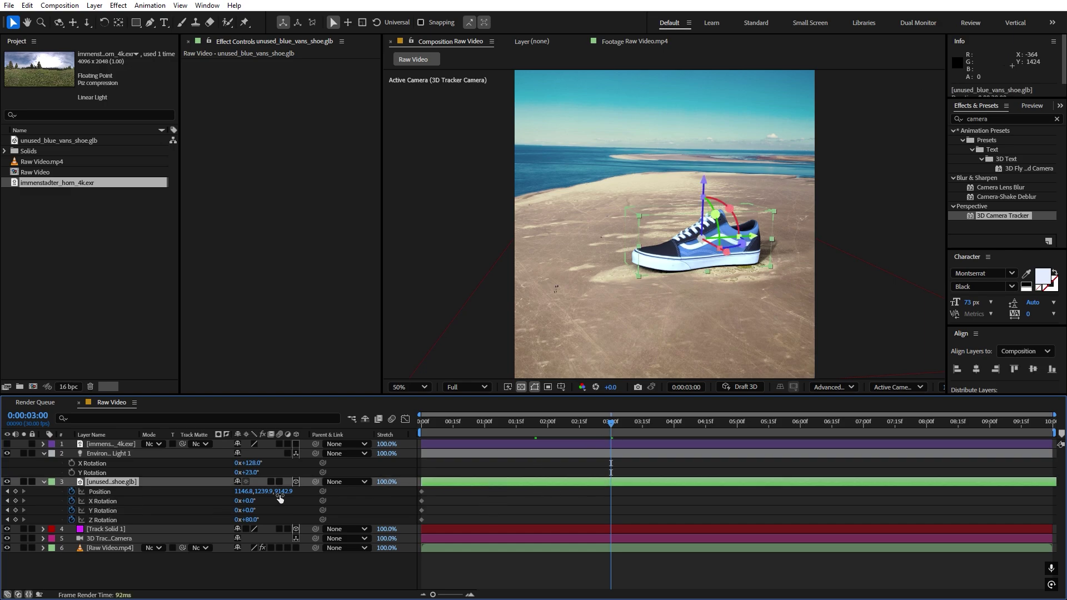
pyautogui.moveTo(704, 192); pyautogui.dragTo(695, 129)
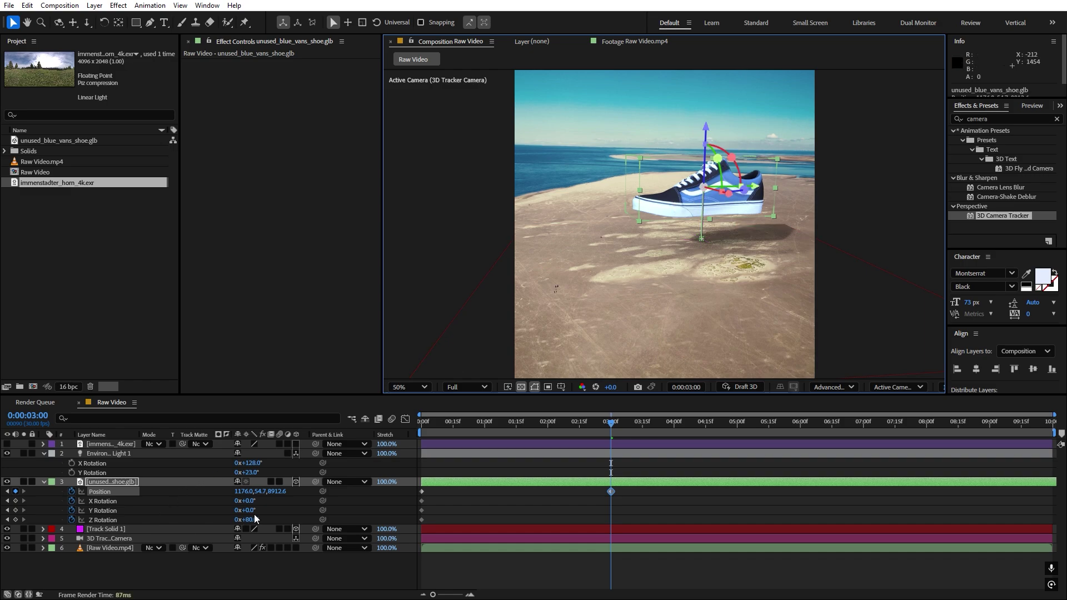
# At 0:00:03:00, turn the shoe upright with X Rotation 83°, Y Rotation 13.1°, Z Rotation -0.6° and Position 1175.6, -193.9, 8895.3
pyautogui.moveTo(253, 509)
pyautogui.mouseDown()
pyautogui.moveTo(282, 509)
pyautogui.moveTo(219, 533)
pyautogui.moveTo(273, 515)
pyautogui.moveTo(261, 502)
pyautogui.moveTo(304, 509)
pyautogui.moveTo(245, 523)
pyautogui.mouseUp()
pyautogui.hotkey('ctrl', 'z')
pyautogui.hotkey('ctrl', 'z')
pyautogui.press('h')
pyautogui.moveTo(736, 293); pyautogui.dragTo(672, 292)
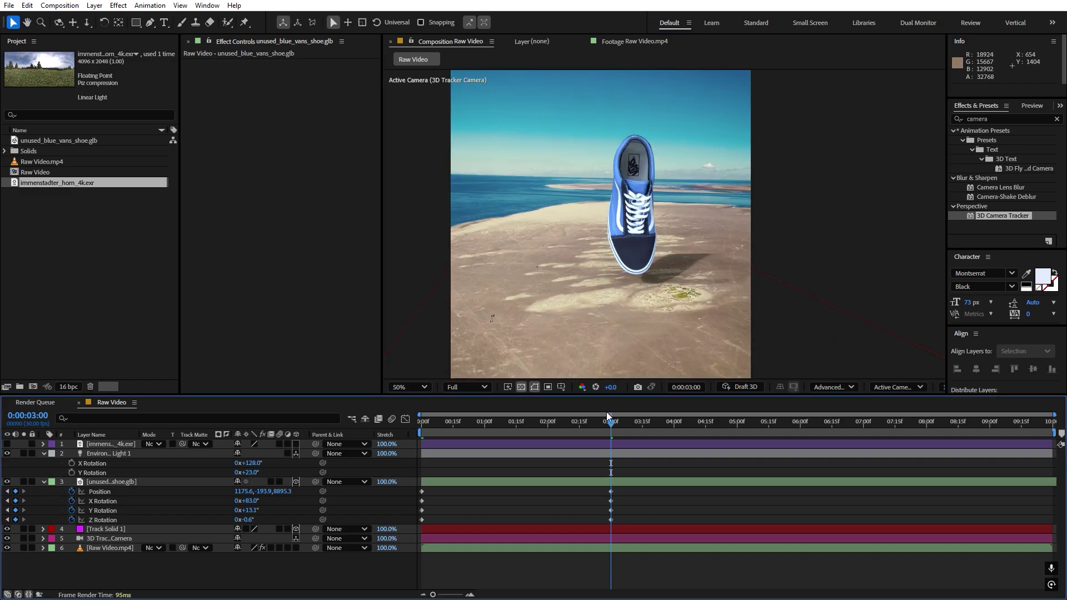
# Reposition Track Solid 1 on the sand so the shadow-catching plane lies beneath the shoe and its shadow
pyautogui.click(696, 256)
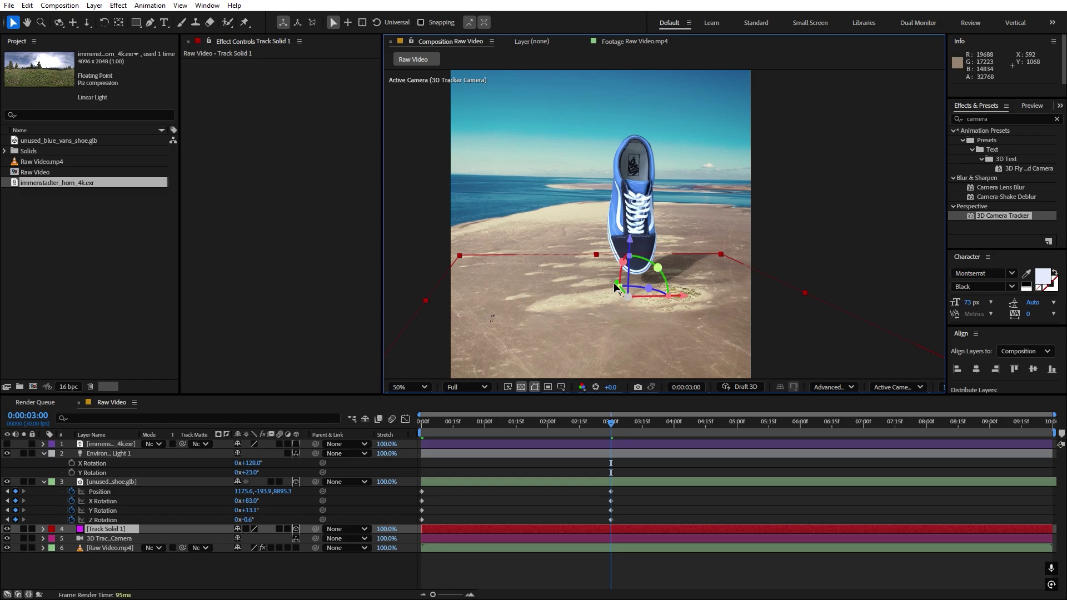
pyautogui.moveTo(613, 283); pyautogui.dragTo(598, 250)
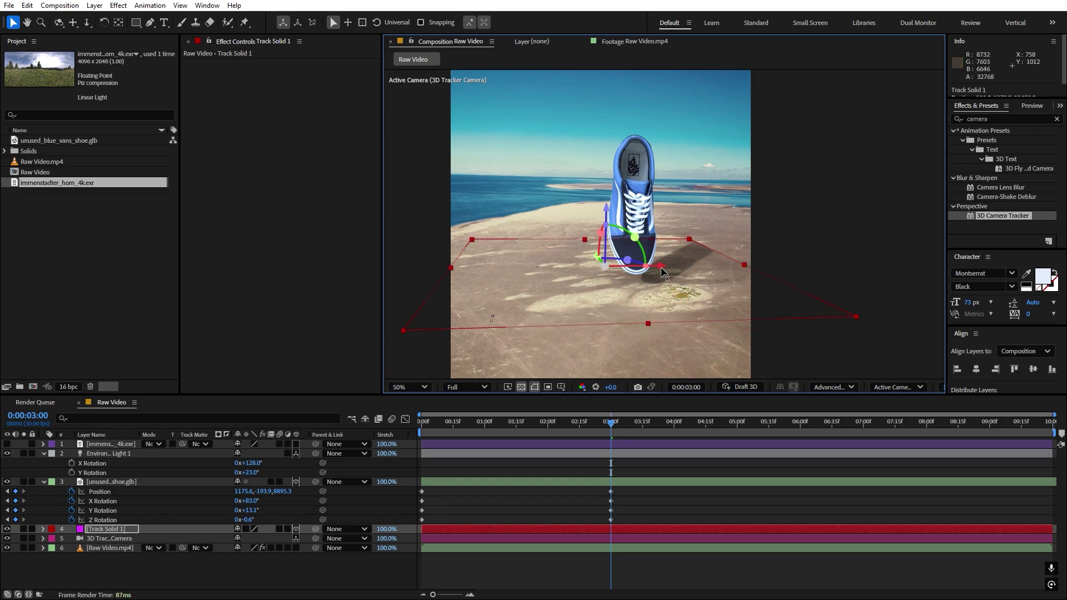
pyautogui.moveTo(662, 270); pyautogui.dragTo(705, 274)
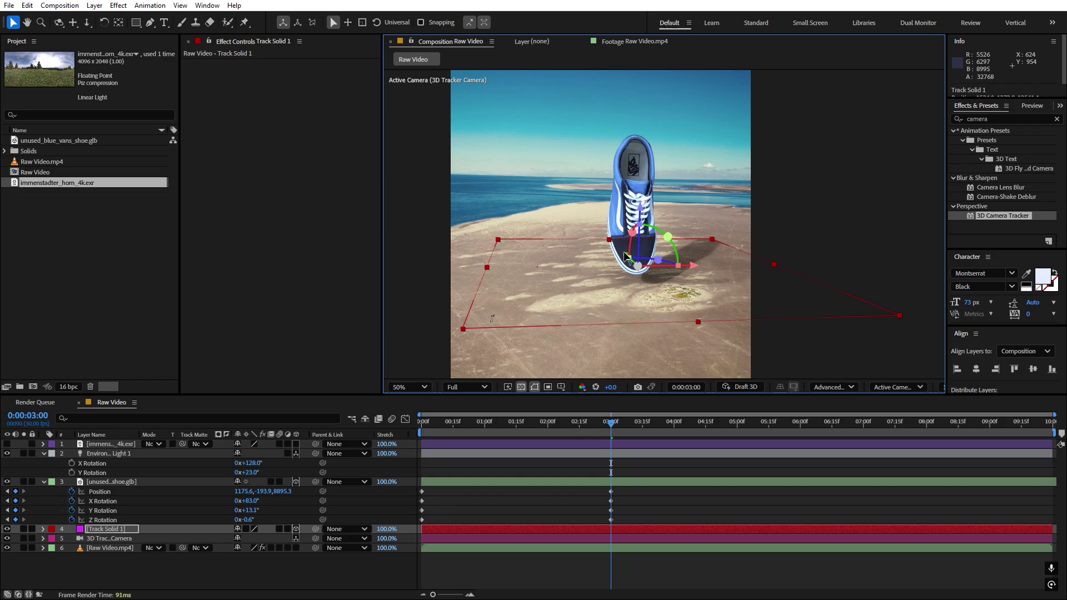
pyautogui.moveTo(622, 251); pyautogui.dragTo(610, 239)
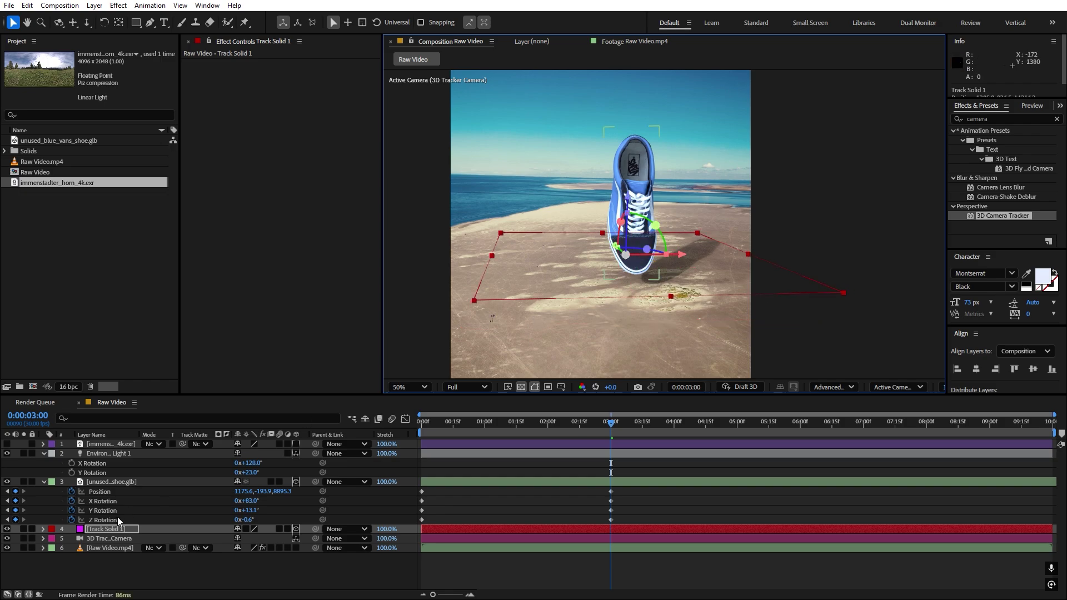
# Scale Track Solid 1 to 593.6, 679.6, 356.5% and preview the shoe animation from the start
pyautogui.press('s')
pyautogui.moveTo(240, 539); pyautogui.dragTo(431, 509)
pyautogui.click(431, 509)
pyautogui.press('Home')
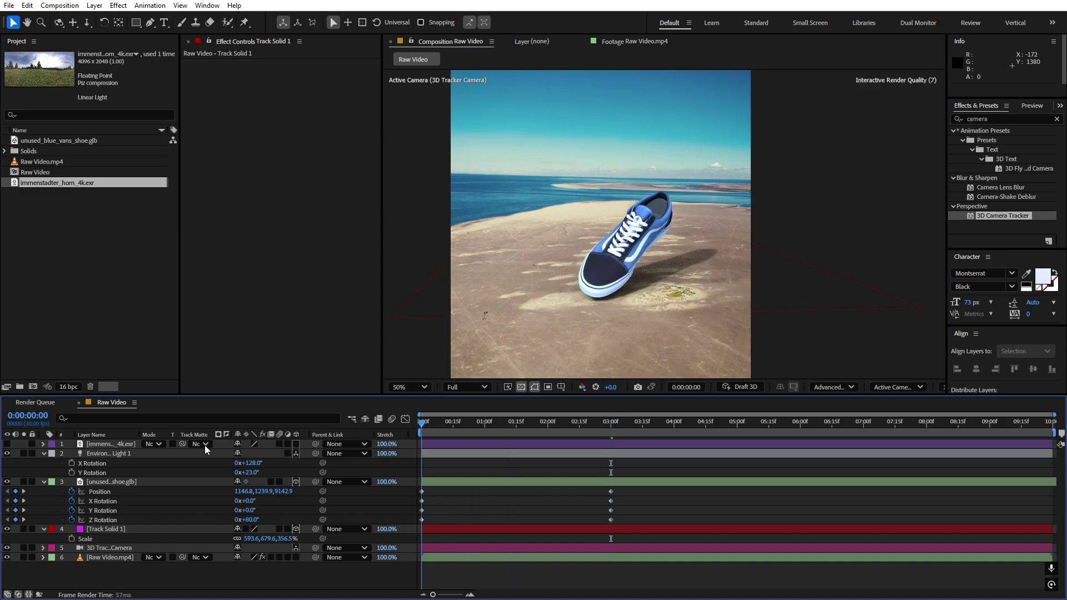
pyautogui.press('space')
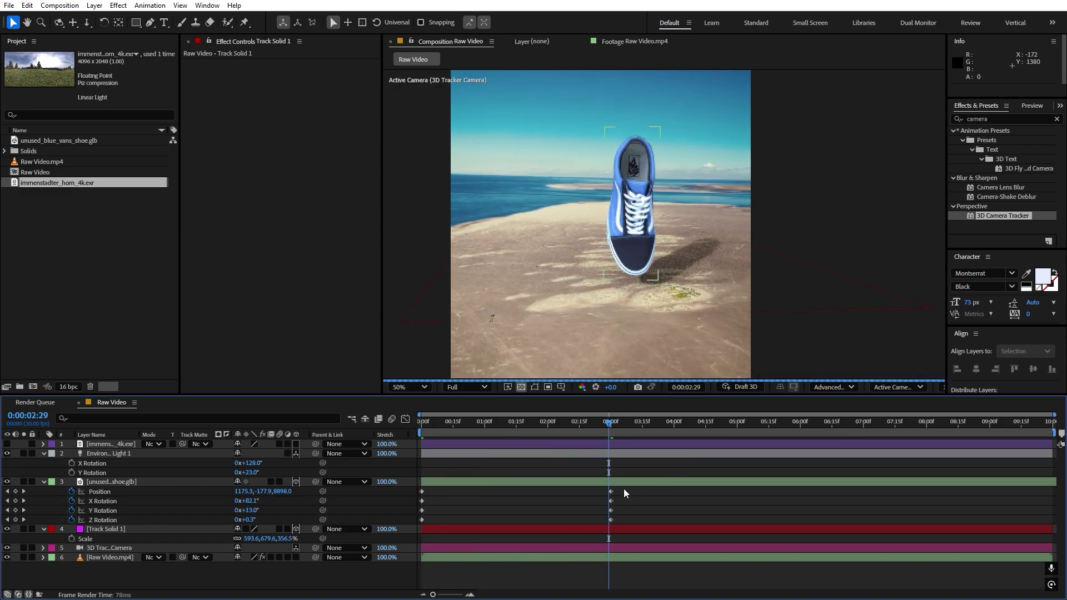
# Apply Easy Ease to all of the shoe's Position and Rotation keyframes and open the graph view options
pyautogui.moveTo(625, 489); pyautogui.dragTo(407, 531)
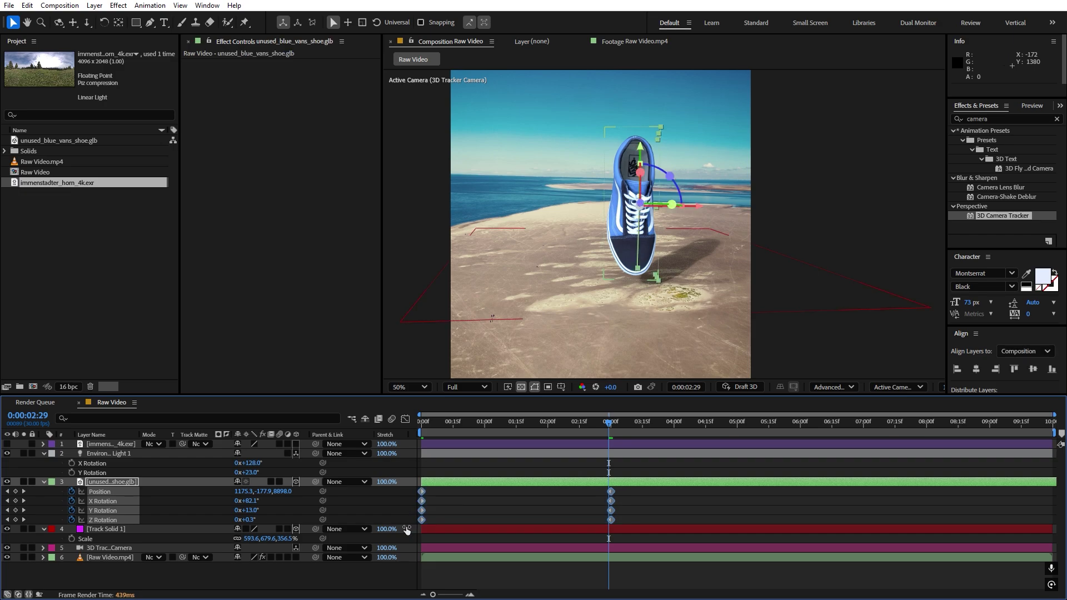
pyautogui.press('F9')
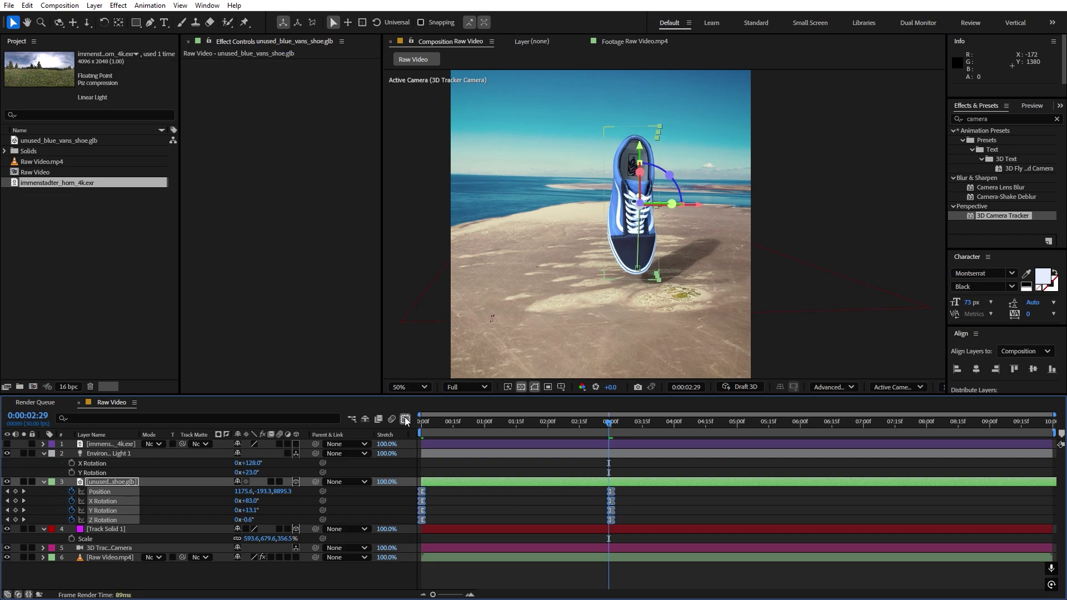
pyautogui.click(405, 420)
pyautogui.click(642, 584)
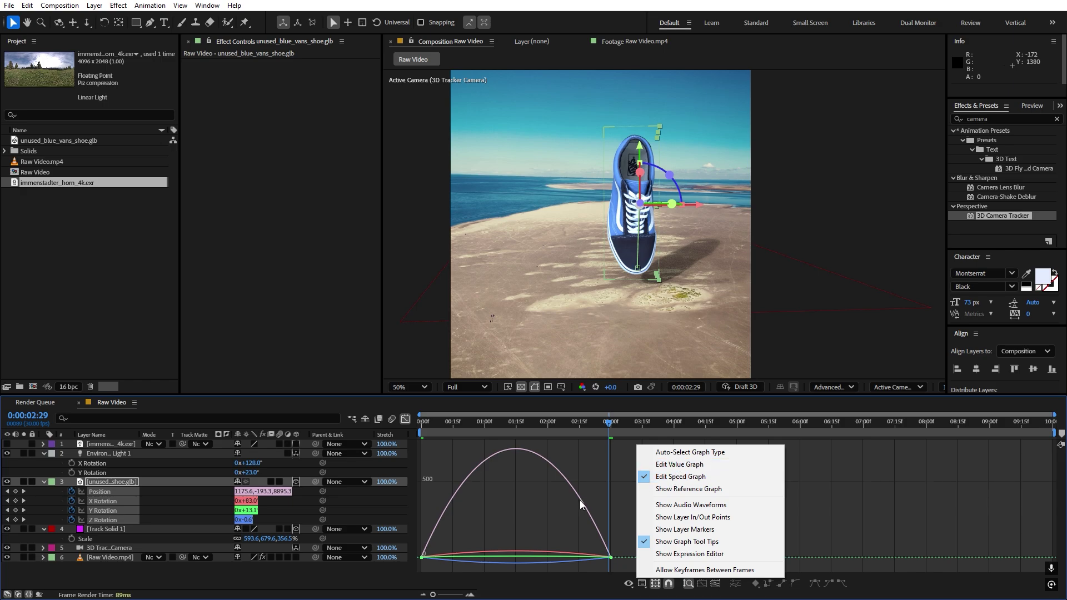
# Reshape the shoe's speed curves to peak shortly after 0:00:01:00 with a long ease-out, and preview the motion
pyautogui.click(618, 505)
pyautogui.moveTo(578, 561); pyautogui.dragTo(520, 562)
pyautogui.moveTo(470, 536); pyautogui.dragTo(490, 559)
pyautogui.press('Home')
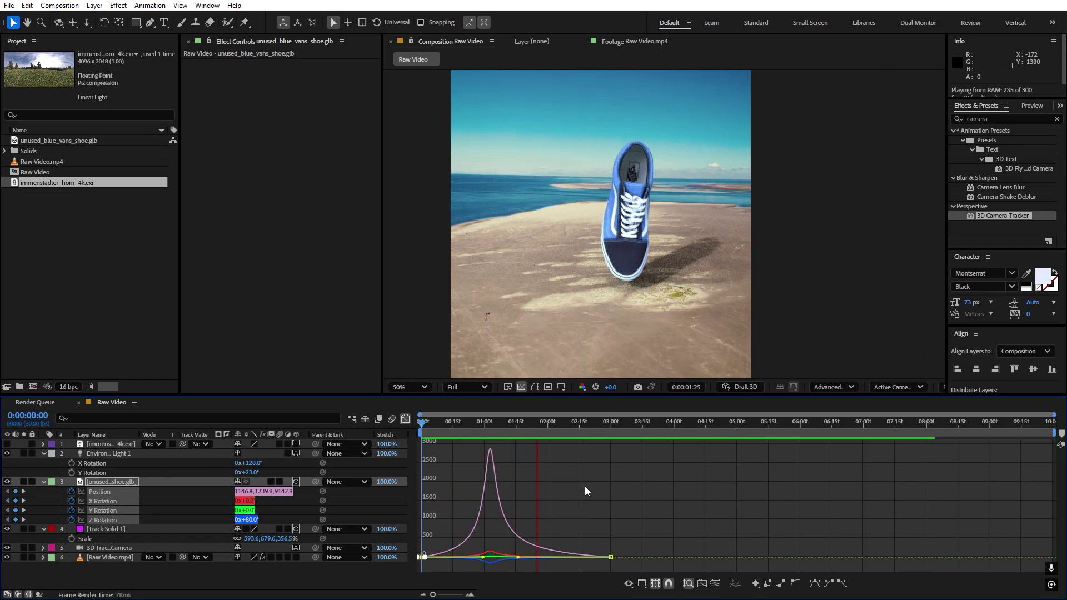
pyautogui.press('space')
pyautogui.click(405, 420)
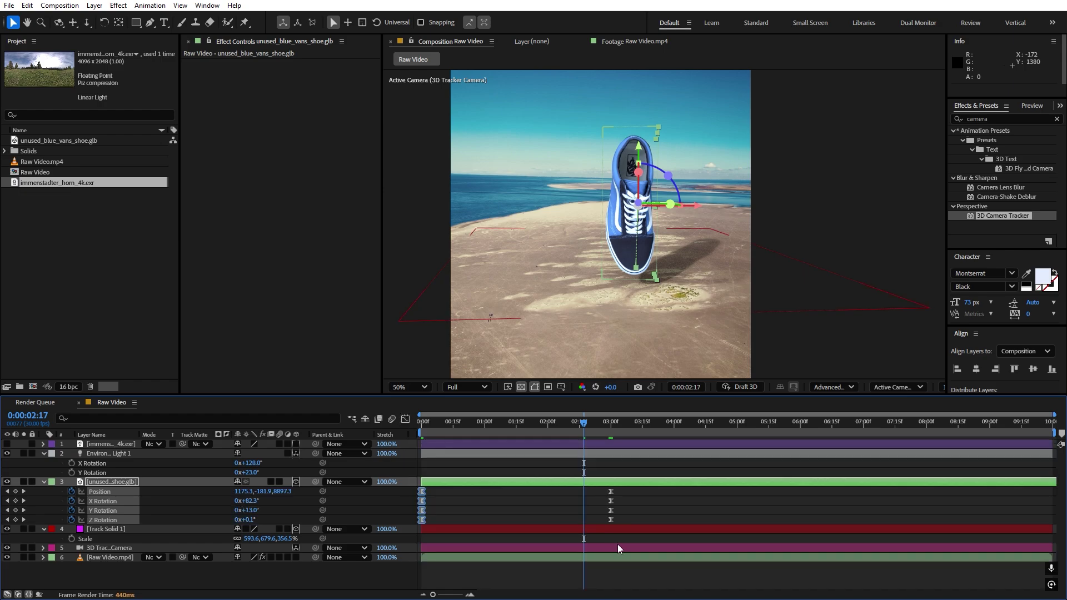
# Go to 0:00:03:05 and collapse the properties of all layers
pyautogui.moveTo(596, 431); pyautogui.dragTo(622, 430)
pyautogui.hotkey('ctrl', 'a')
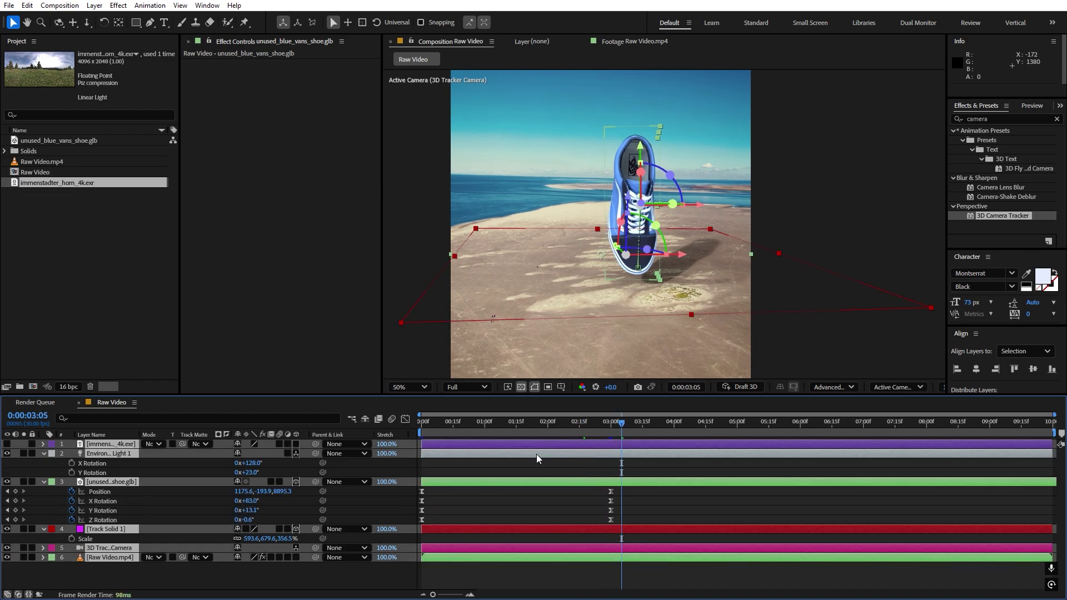
pyautogui.press('u')
pyautogui.press('u')
pyautogui.click(508, 565)
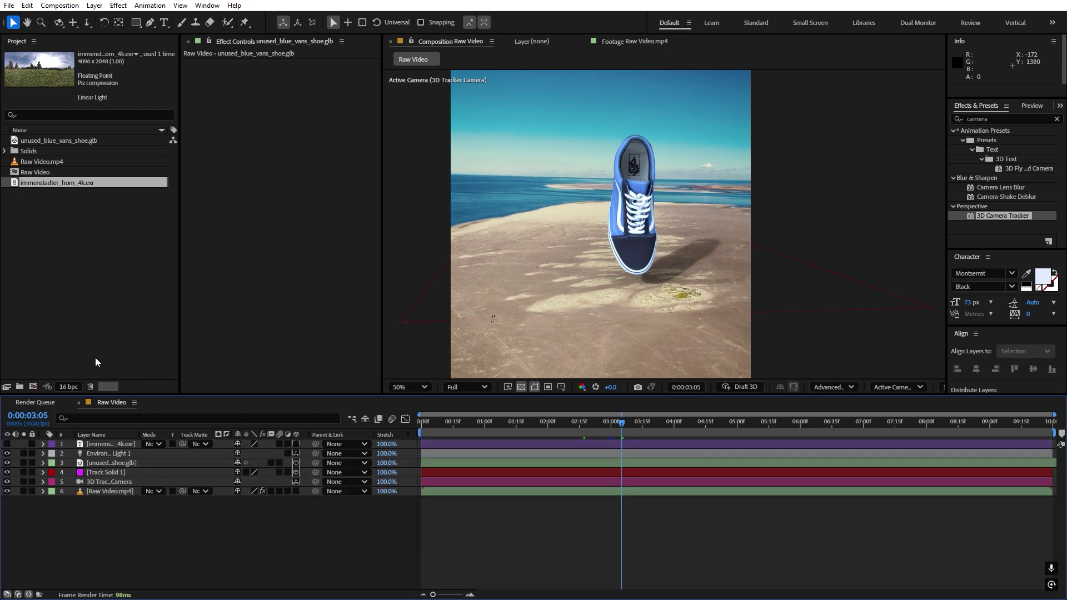
pyautogui.click(98, 362)
# Add the two-line white Montserrat Black 73 px text "COMFORTABLE DESIGN", centered horizontally at a Position of 540, 708.2 over the shoe
pyautogui.click(165, 23)
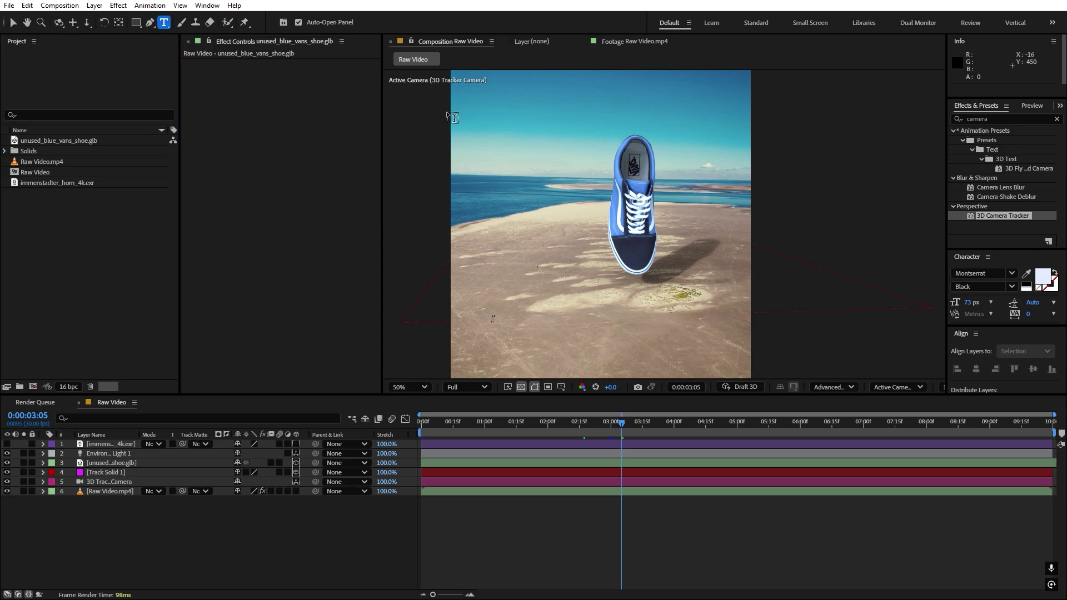
pyautogui.click(548, 169)
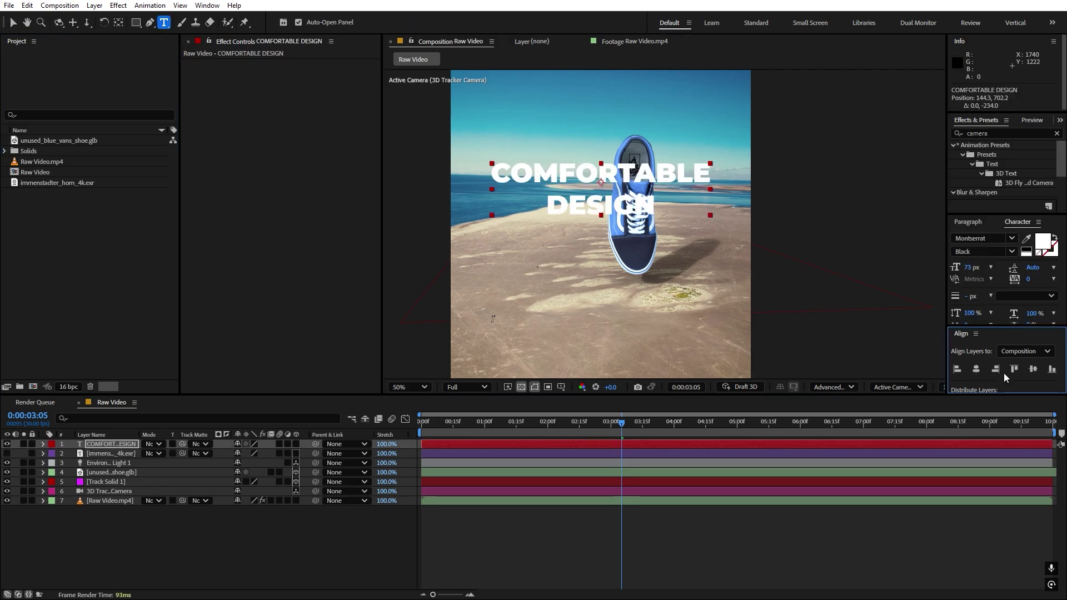
pyautogui.click(1034, 370)
pyautogui.press('v')
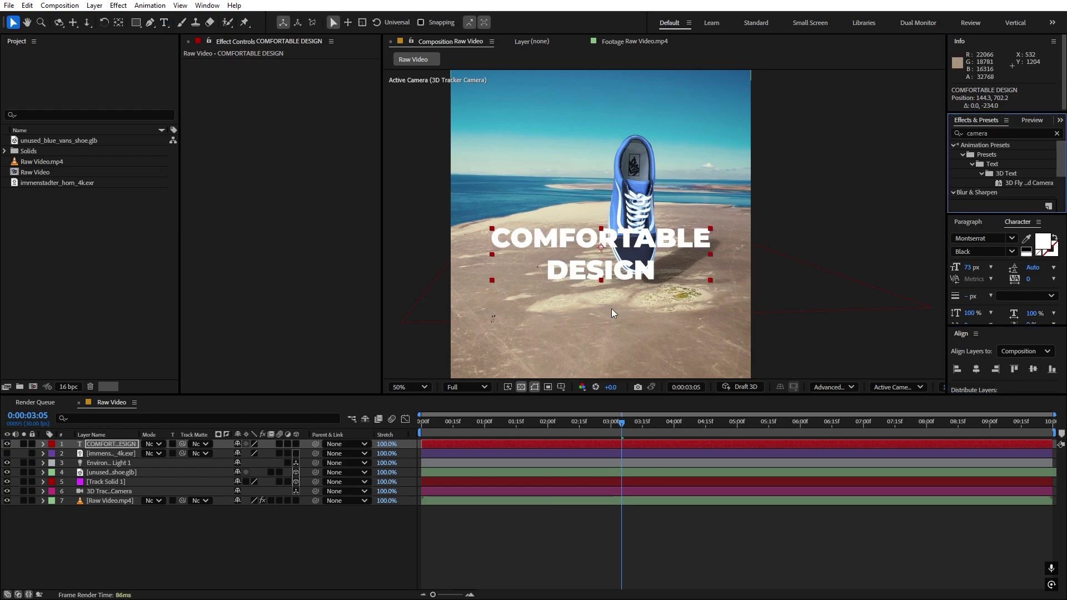
pyautogui.moveTo(637, 244); pyautogui.dragTo(638, 180)
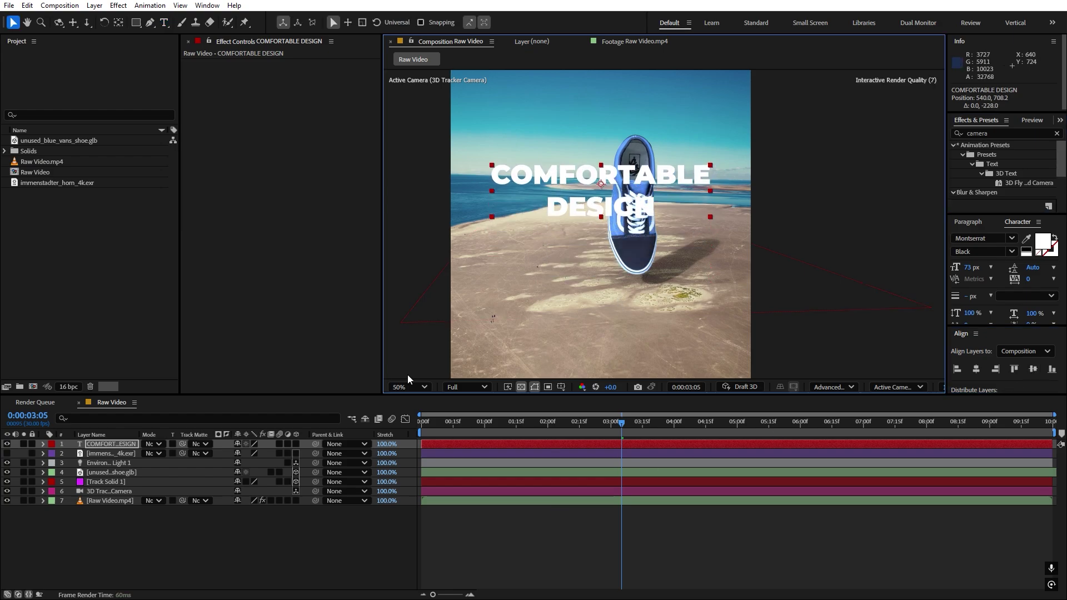
# Place the text layer directly below Track Solid 1 so it sits behind the shoe, and preview from the start
pyautogui.moveTo(113, 447); pyautogui.dragTo(111, 482)
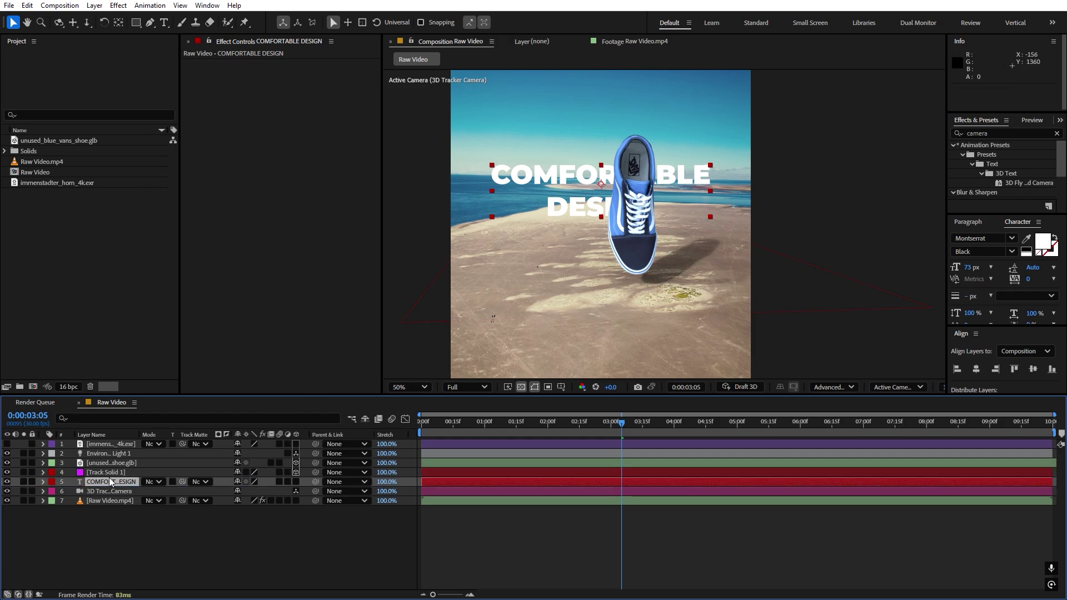
pyautogui.click(677, 360)
pyautogui.click(516, 431)
pyautogui.press('space')
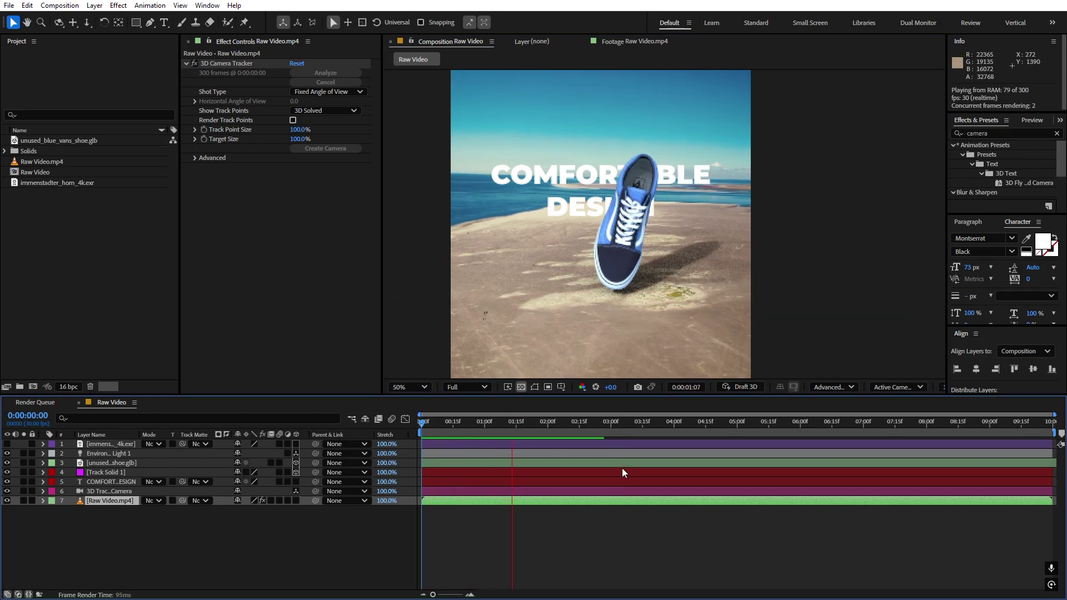
# Apply the Fade Up And Flip text animation preset to the COMFORTABLE DESIGN layer at the start and preview it
pyautogui.click(1057, 134)
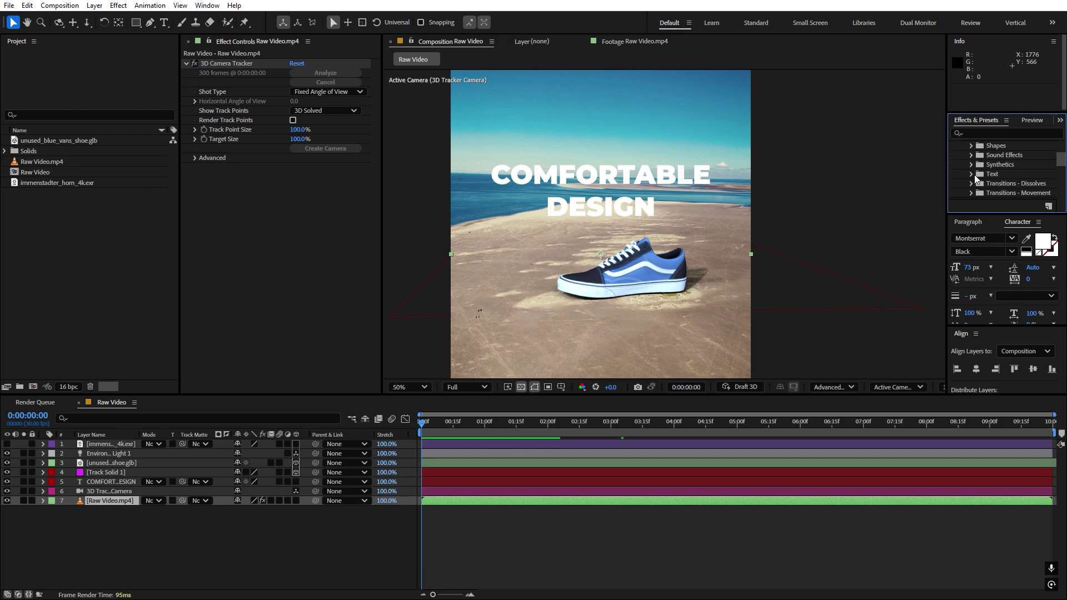
pyautogui.click(978, 171)
pyautogui.doubleClick(1016, 176)
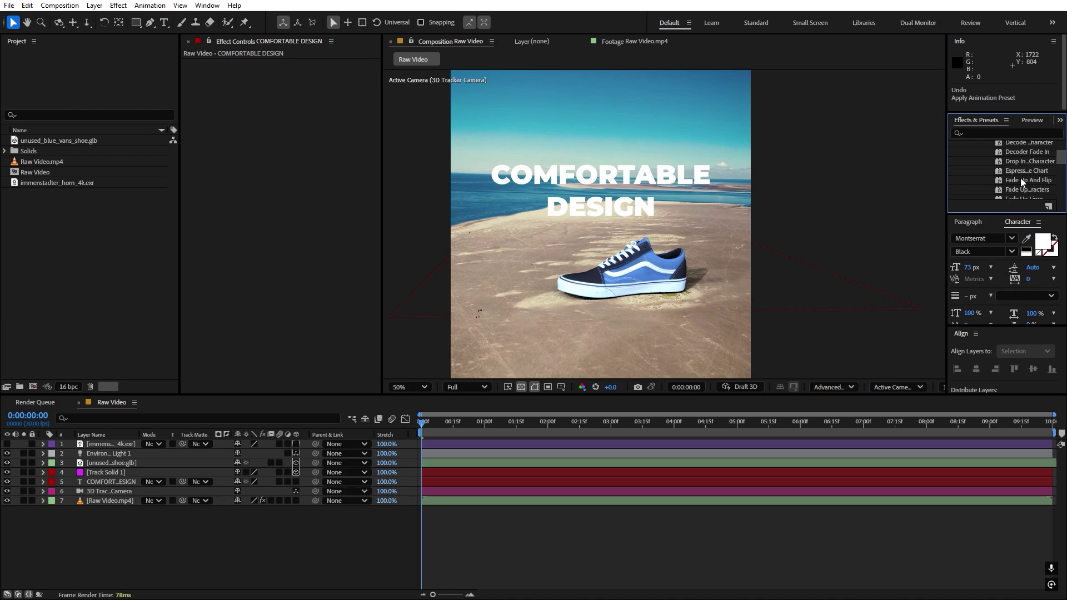
pyautogui.scroll(-1, 1022, 181)
pyautogui.click(1022, 156)
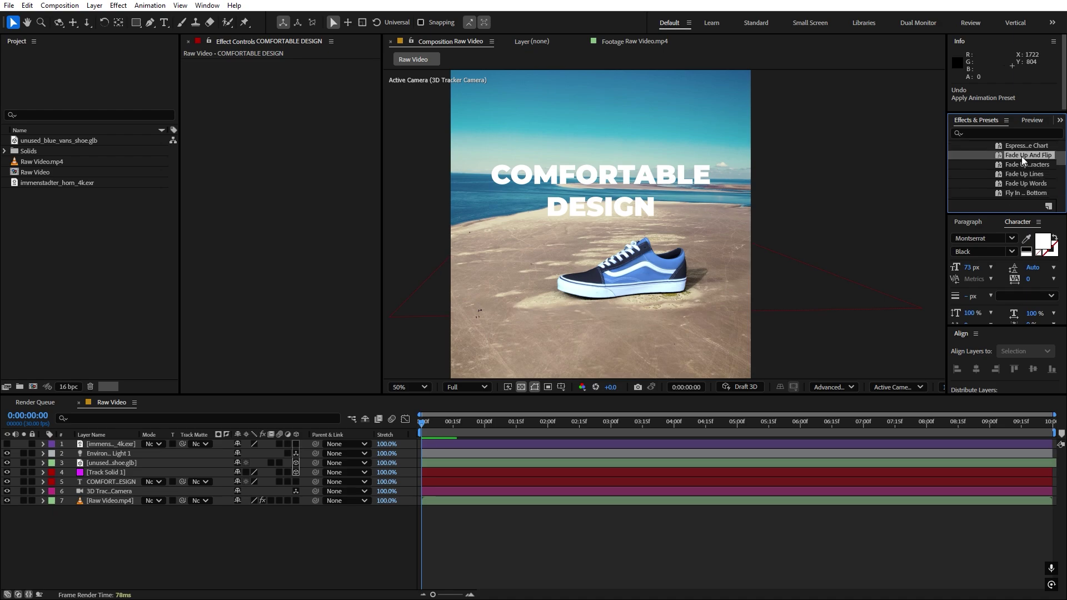
pyautogui.moveTo(1023, 155); pyautogui.dragTo(111, 477)
pyautogui.press('space')
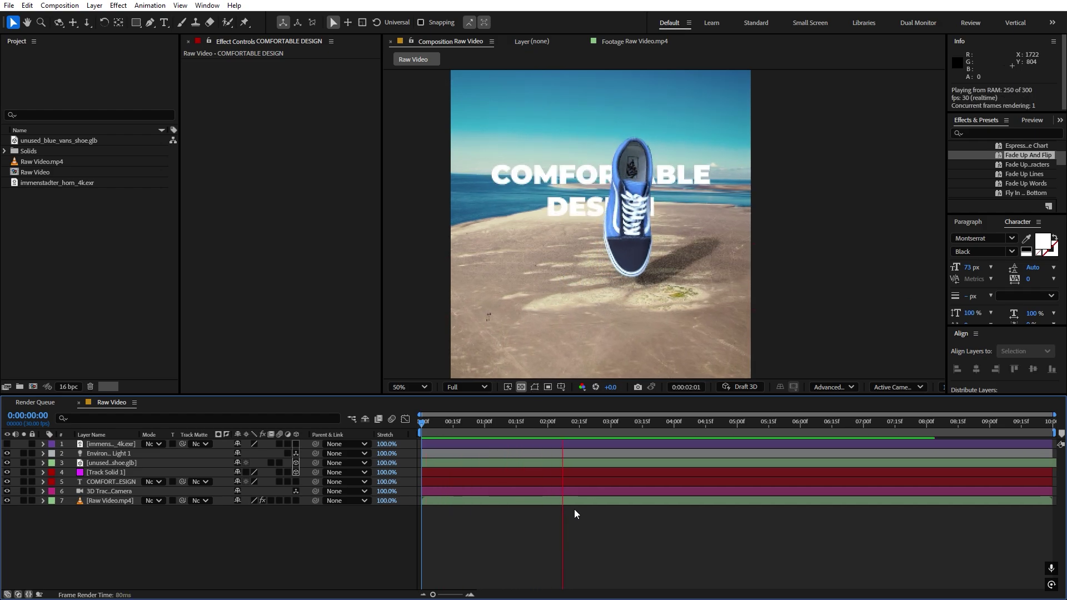
# Examine the full frame of the finished composite at 0:00:03:11
pyautogui.click(432, 462)
pyautogui.moveTo(432, 448); pyautogui.dragTo(634, 438)
pyautogui.scroll(-2, 665, 141)
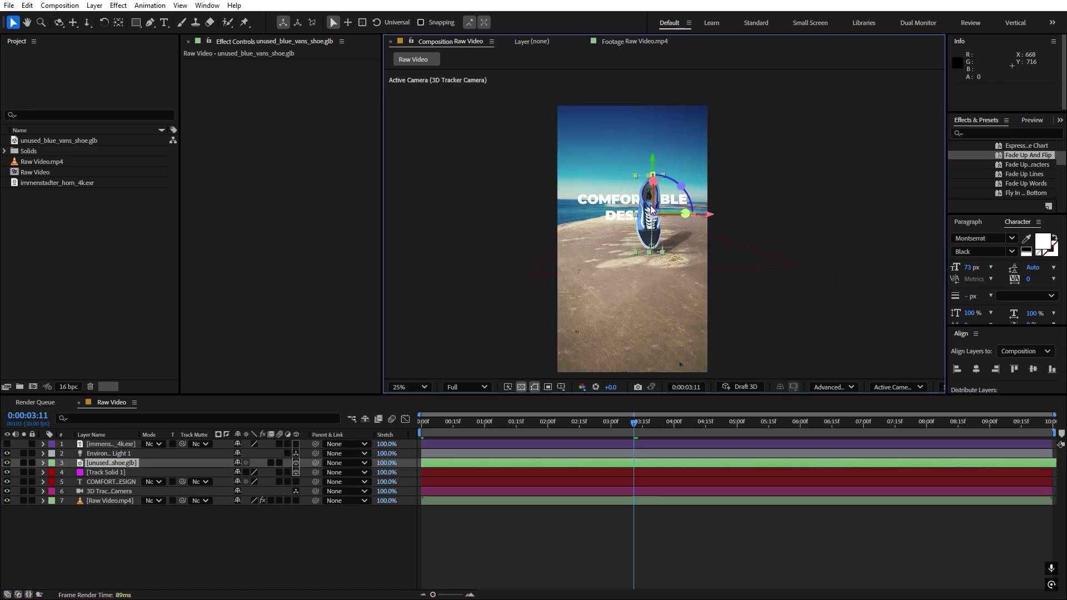
pyautogui.scroll(2, 651, 210)
pyautogui.click(602, 536)
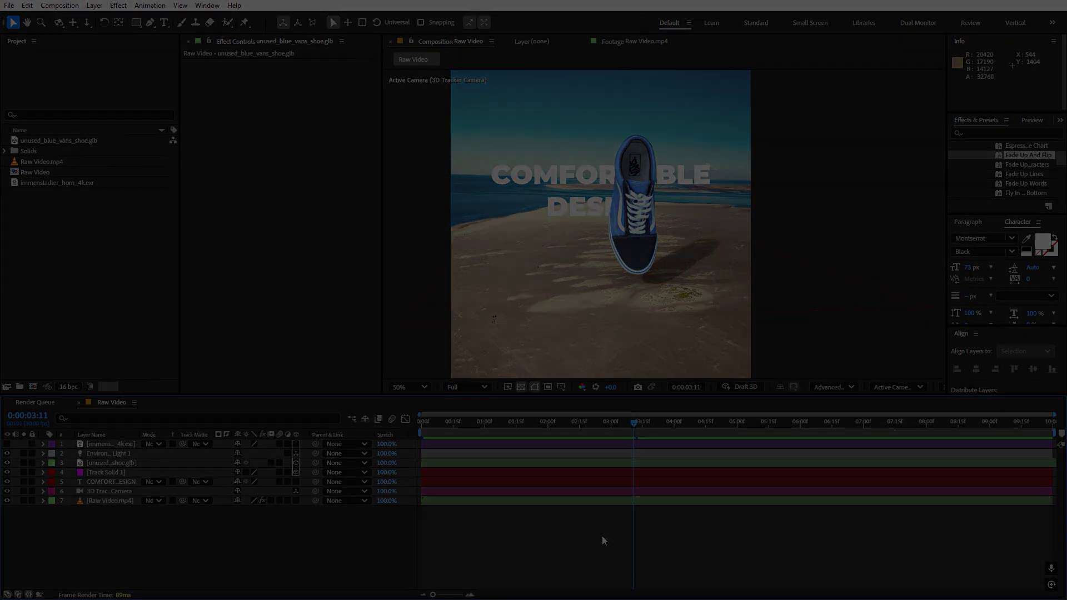